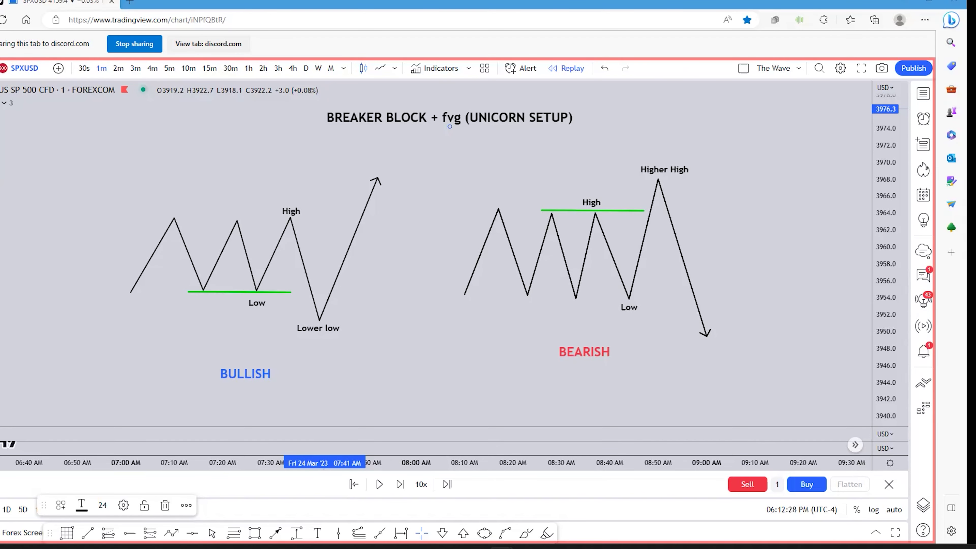
Bring up the ICT Breaker Block mentorship video on YouTube, rearrange its browser tab, and return to the SPXUSD chart.
{"action": "left_click", "coordinate": [784, 2]}
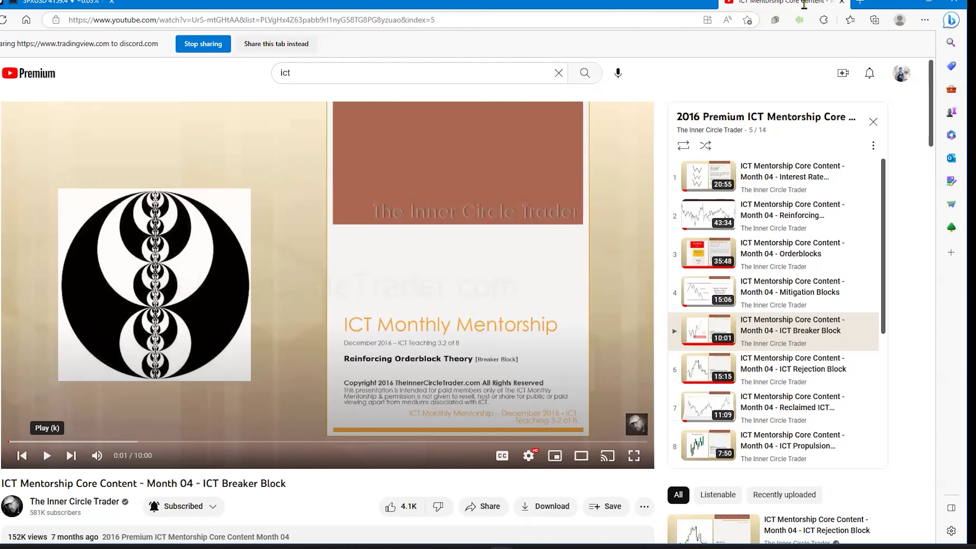
{"action": "left_click_drag", "start_coordinate": [805, 4], "coordinate": [104, 3]}
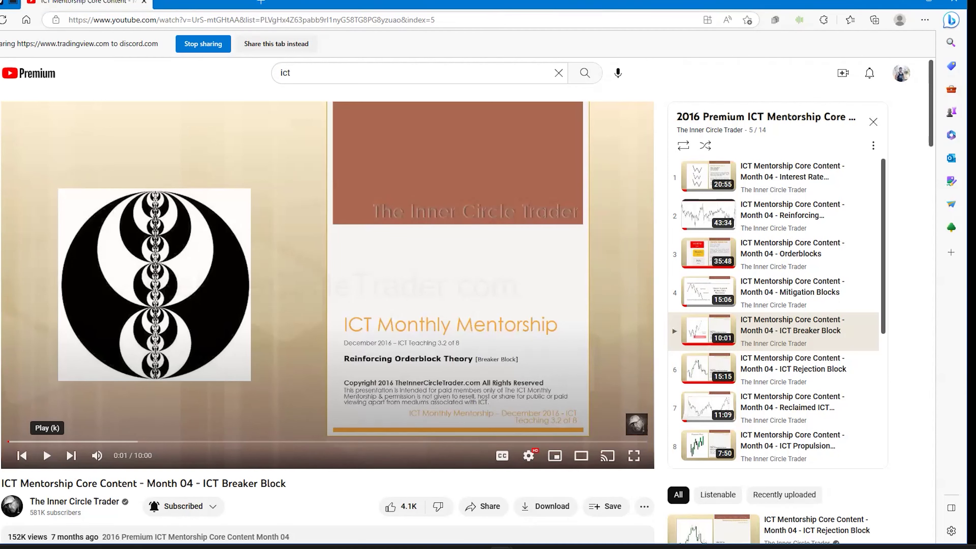
{"action": "key", "text": "alt+Tab"}
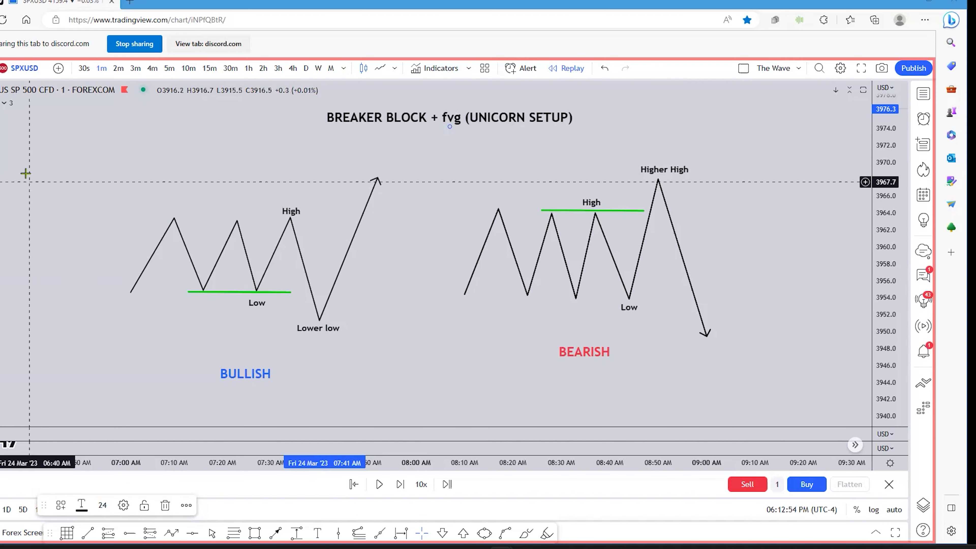
Draw an upward arrow beneath the bullish pattern from about 3946.2 at 06:58 to about 3952.2 at 07:13.
{"action": "left_click", "coordinate": [276, 534]}
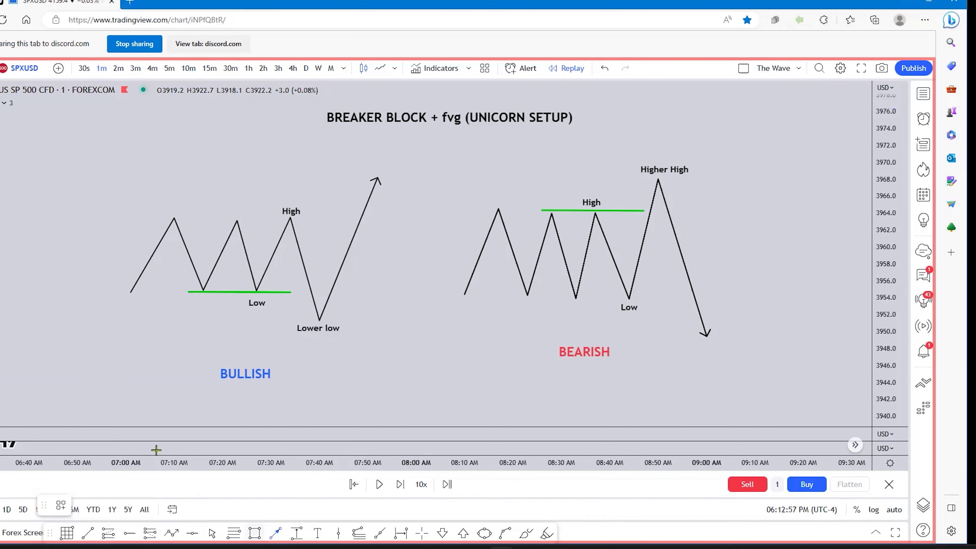
{"action": "left_click", "coordinate": [117, 363]}
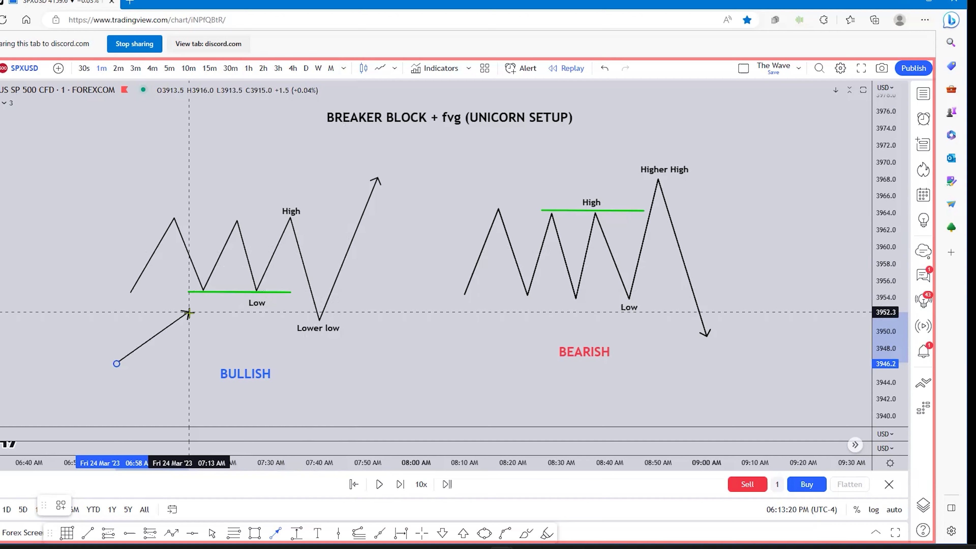
{"action": "left_click", "coordinate": [189, 313]}
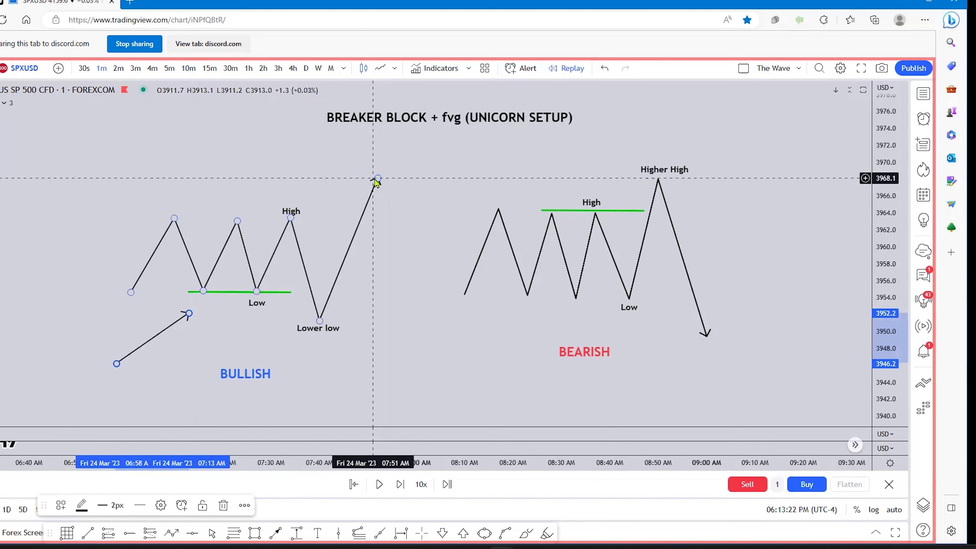
Shorten the bullish zigzag's final leg to about 3960 and draw a continuation path dipping to about 3954.8 and rising to about 3967.
{"action": "left_click_drag", "start_coordinate": [377, 179], "coordinate": [333, 247]}
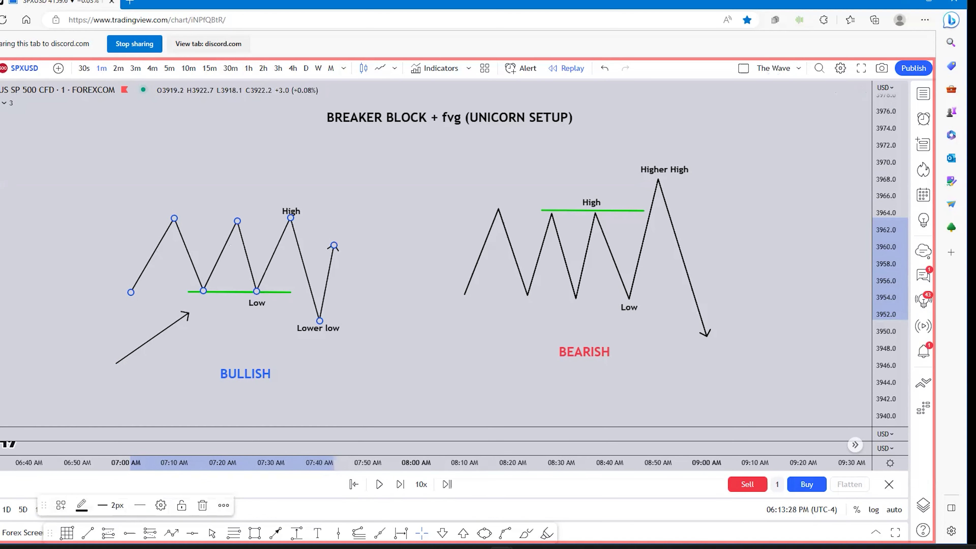
{"action": "left_click", "coordinate": [171, 533]}
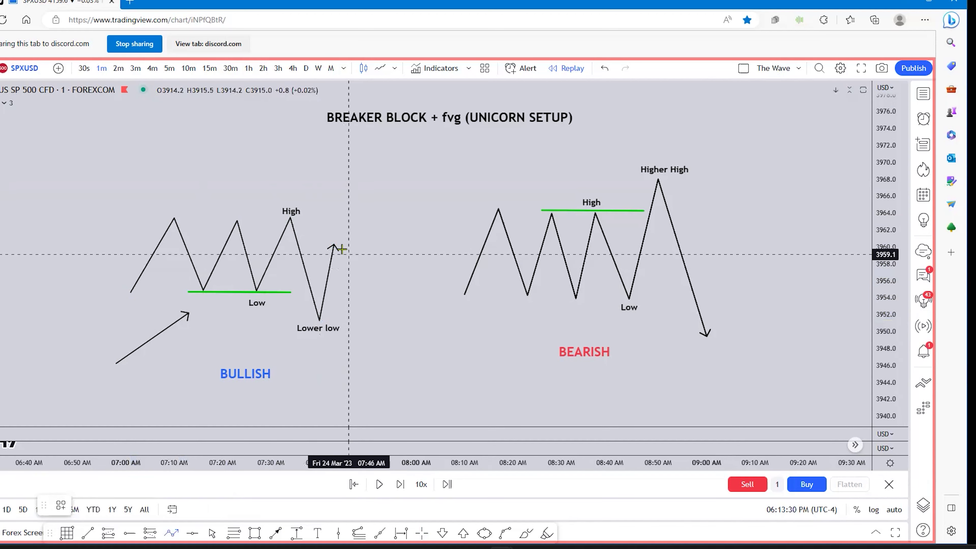
{"action": "left_click", "coordinate": [339, 246]}
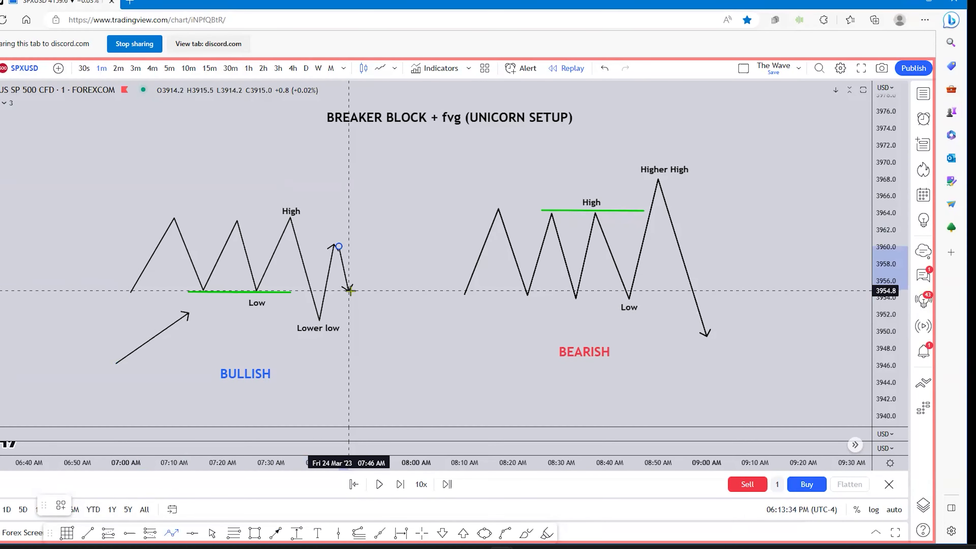
{"action": "left_click", "coordinate": [349, 291]}
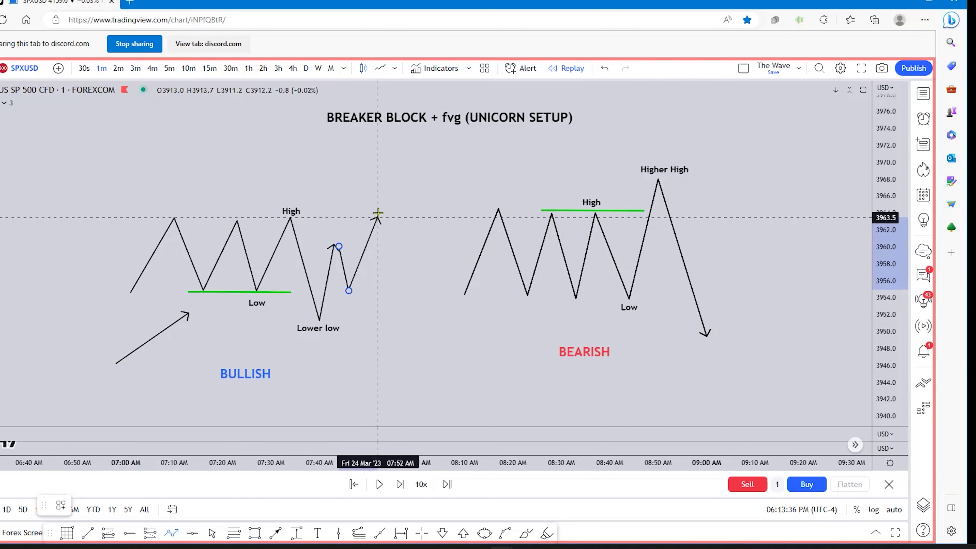
{"action": "double_click", "coordinate": [382, 187]}
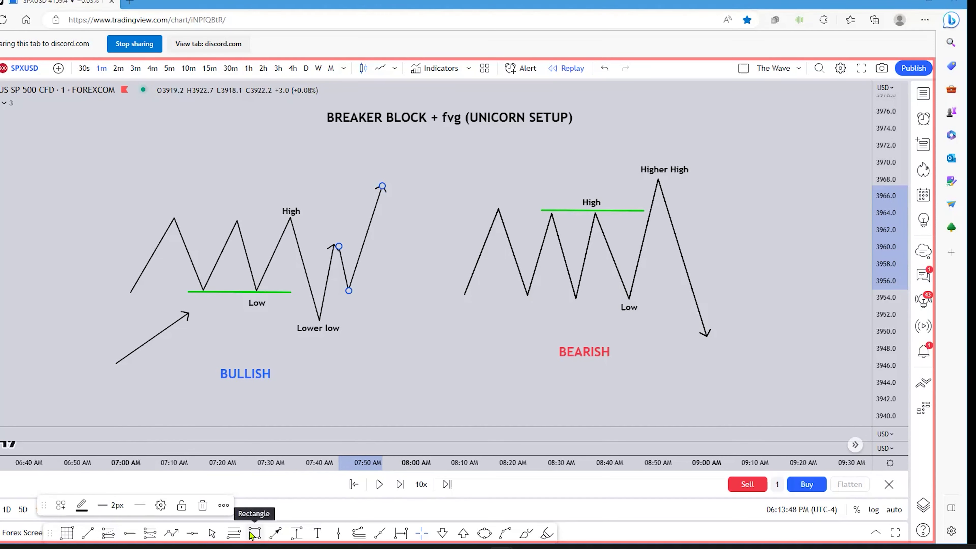
Nudge the bullish zigzag's labelled High point slightly and raise its final arrow tip to about 3966.5, above that high.
{"action": "left_click", "coordinate": [242, 348]}
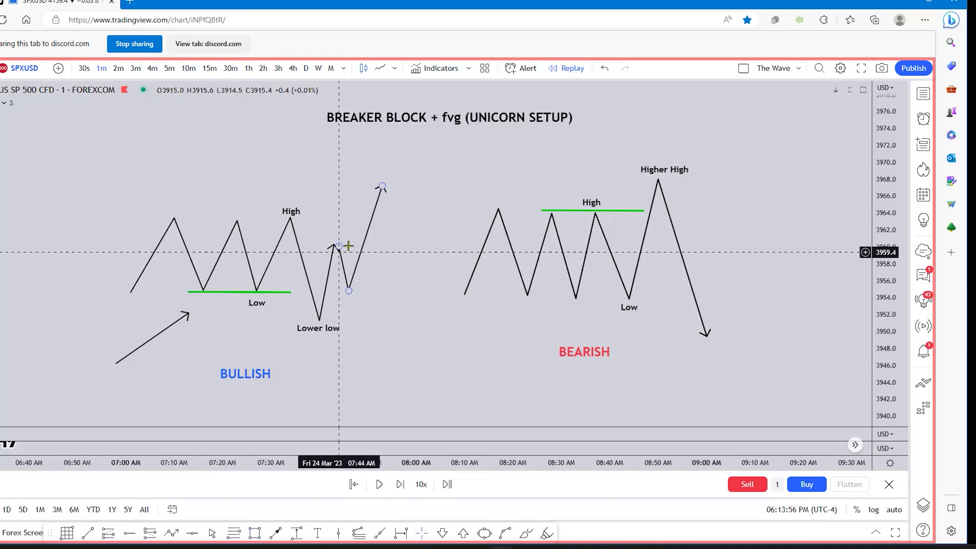
{"action": "left_click", "coordinate": [290, 247]}
{"action": "left_click_drag", "start_coordinate": [290, 246], "coordinate": [292, 222]}
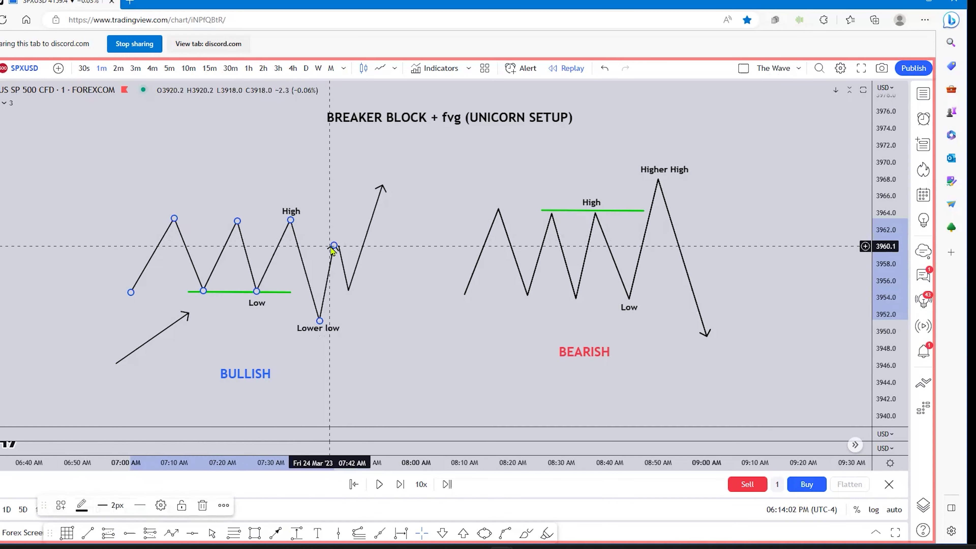
{"action": "left_click_drag", "start_coordinate": [333, 246], "coordinate": [334, 195]}
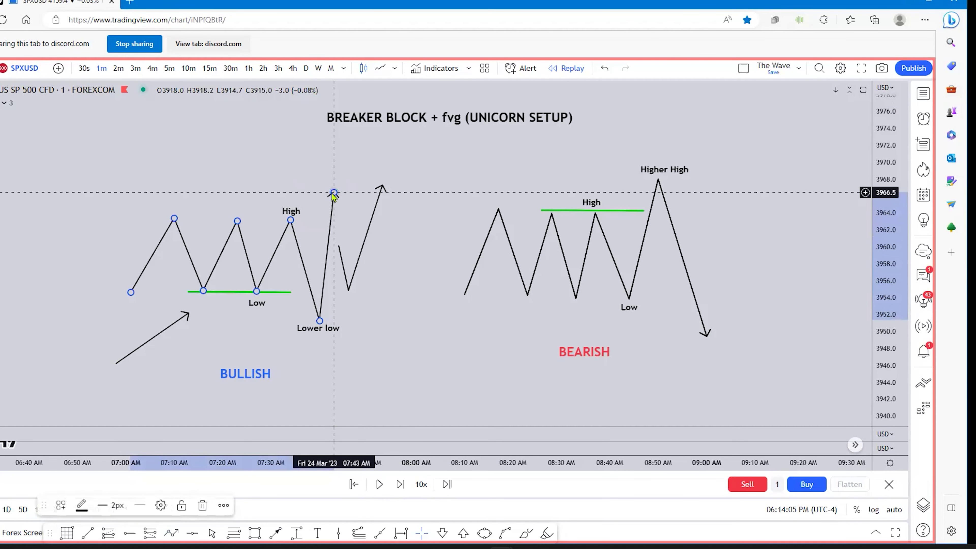
Reshape the bullish continuation path to start at the zigzag's arrow tip, dip to about 3962.5 and end at about 3972.
{"action": "left_click", "coordinate": [340, 249]}
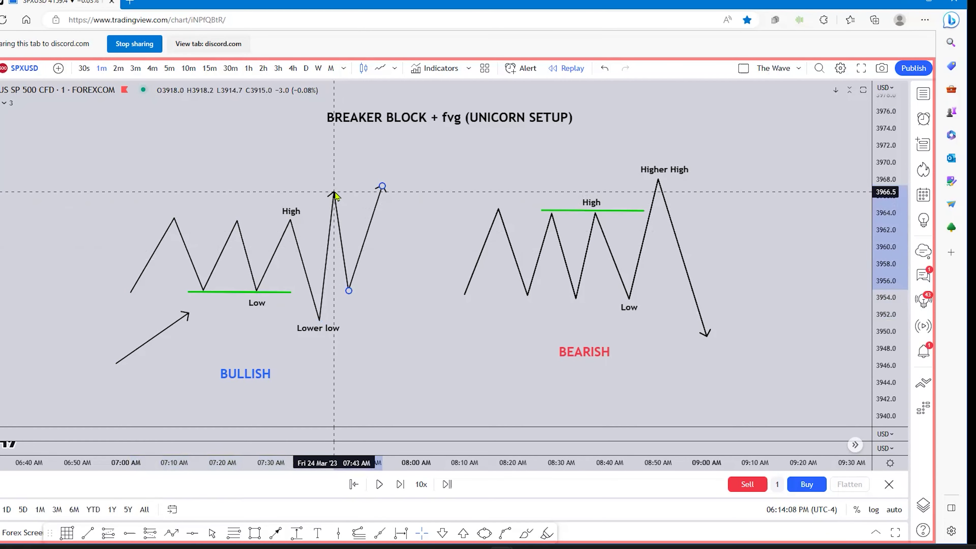
{"action": "left_click_drag", "start_coordinate": [348, 290], "coordinate": [349, 229]}
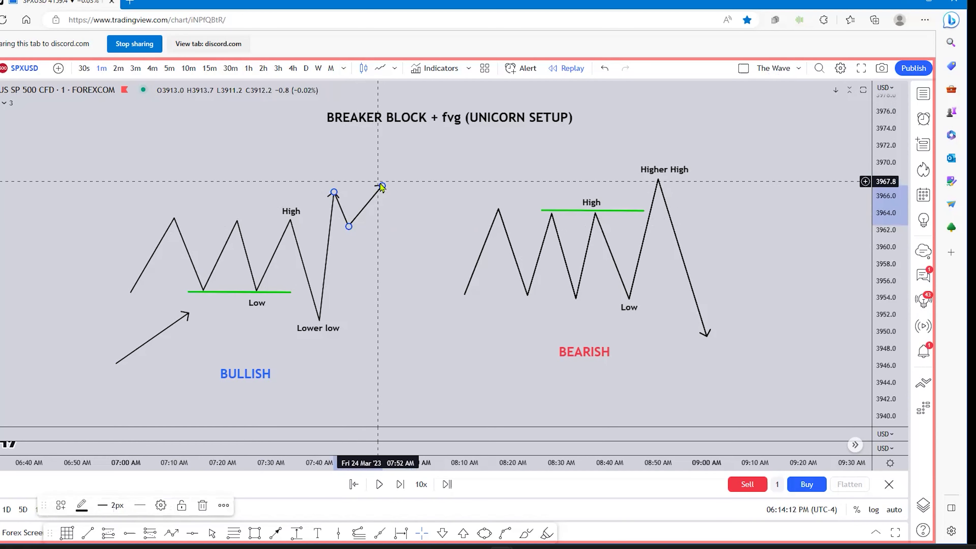
{"action": "mouse_move", "coordinate": [382, 186]}
{"action": "left_mouse_down"}
{"action": "mouse_move", "coordinate": [386, 156]}
{"action": "mouse_move", "coordinate": [373, 149]}
{"action": "left_mouse_up"}
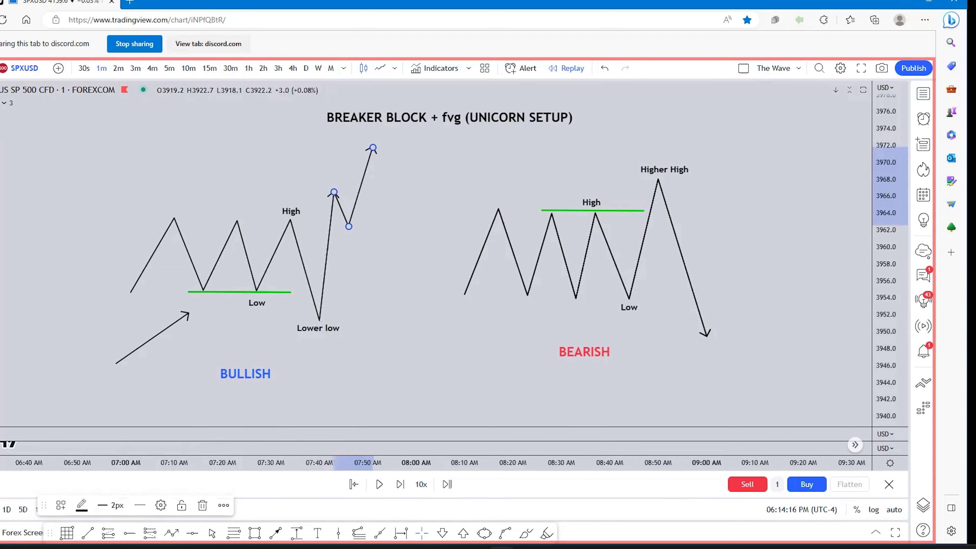
Draw a rectangle over the bullish High peak from about 3963.3 to 3961.0 and extend it from 07:30 to 07:52.
{"action": "left_click", "coordinate": [281, 223]}
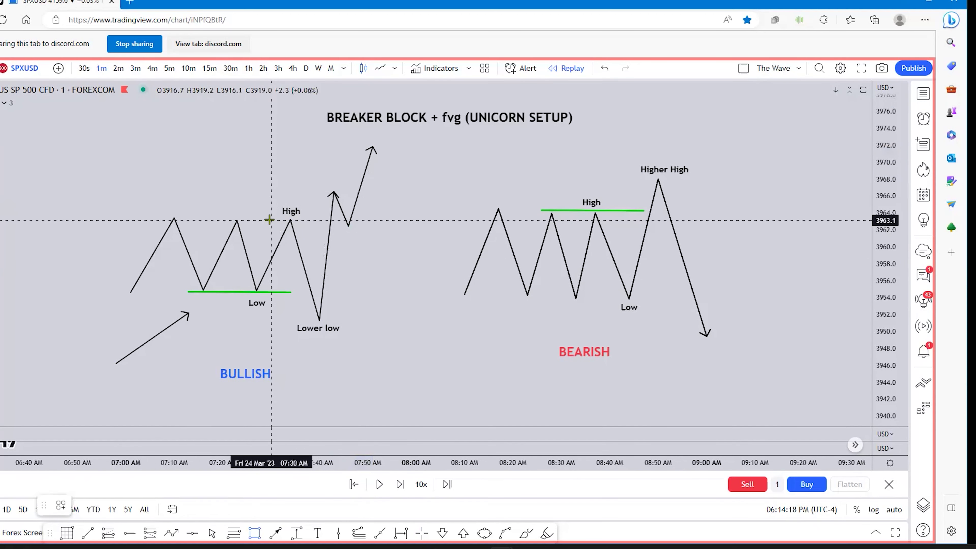
{"action": "mouse_move", "coordinate": [272, 219]}
{"action": "left_mouse_down"}
{"action": "mouse_move", "coordinate": [310, 228]}
{"action": "mouse_move", "coordinate": [309, 239]}
{"action": "left_mouse_up"}
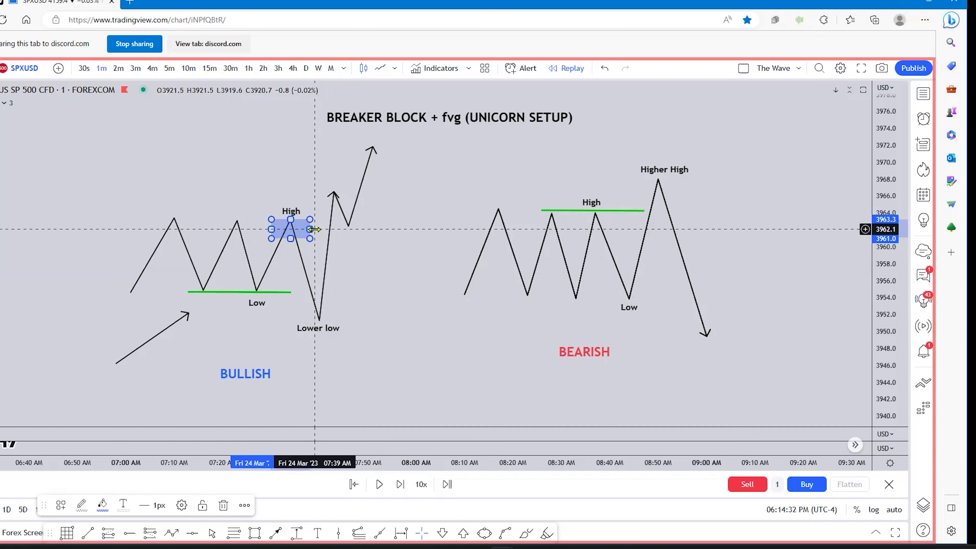
{"action": "left_click_drag", "start_coordinate": [320, 229], "coordinate": [379, 229]}
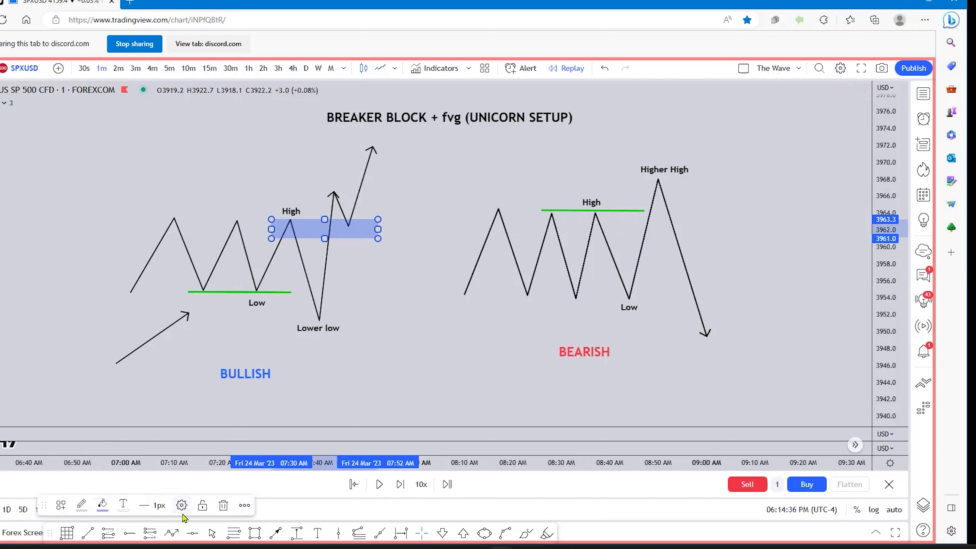
Apply the saved breaker template to the rectangle over the bullish High.
{"action": "double_click", "coordinate": [359, 233]}
{"action": "left_click", "coordinate": [363, 398]}
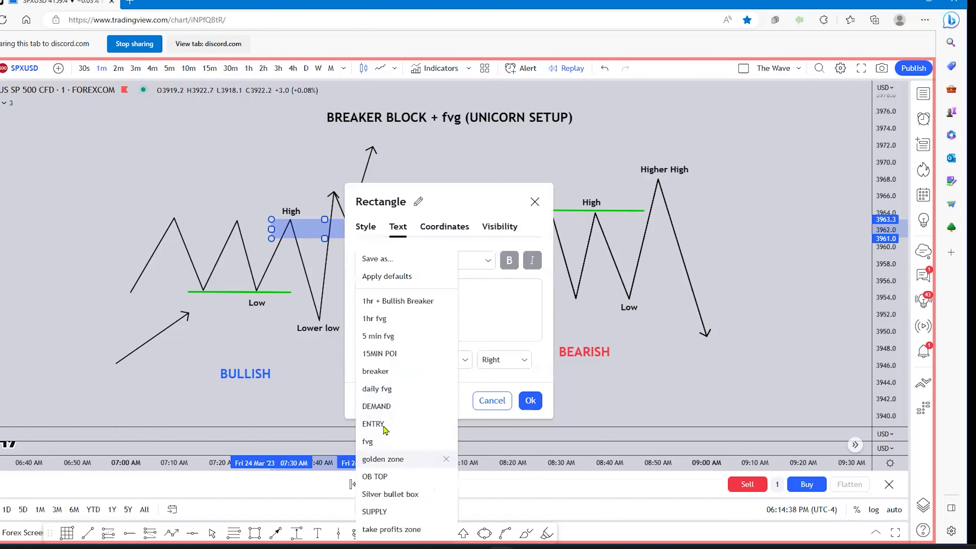
{"action": "left_click", "coordinate": [378, 371]}
{"action": "left_click", "coordinate": [530, 400]}
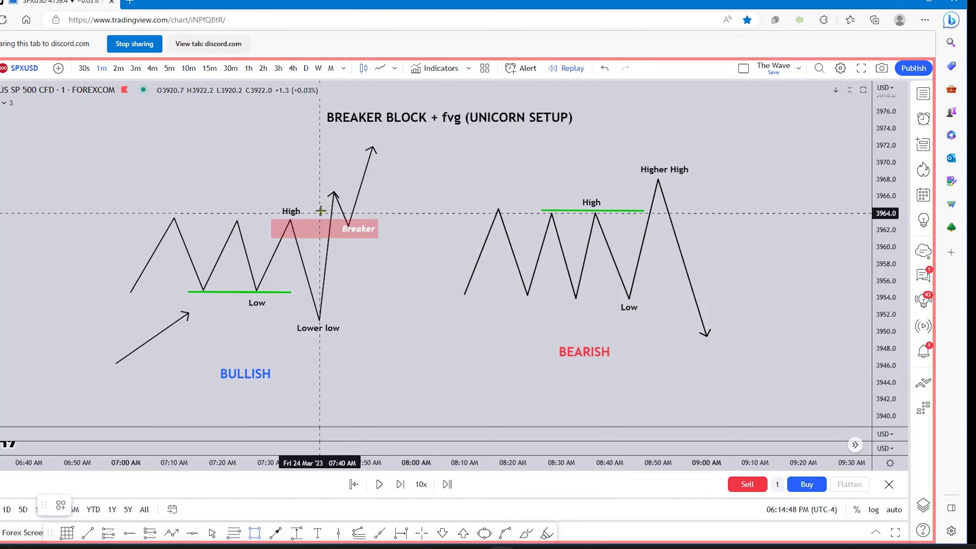
Draw a rectangle overlapping the bullish breaker from about 3964.2 to 3962.5, 07:40 to 07:56, and apply the fvg template to it.
{"action": "left_click_drag", "start_coordinate": [320, 211], "coordinate": [397, 226]}
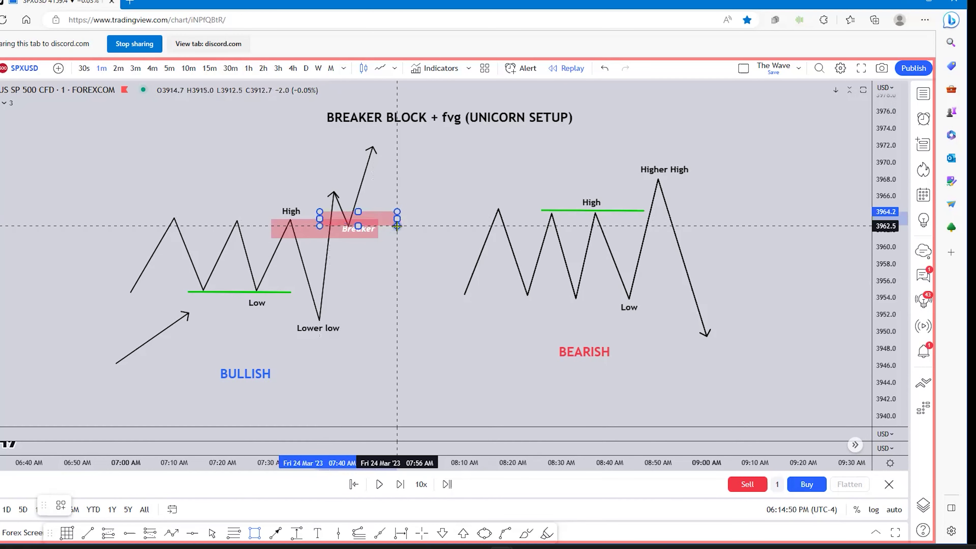
{"action": "left_click", "coordinate": [183, 507]}
{"action": "left_click", "coordinate": [375, 400]}
{"action": "left_click", "coordinate": [383, 443]}
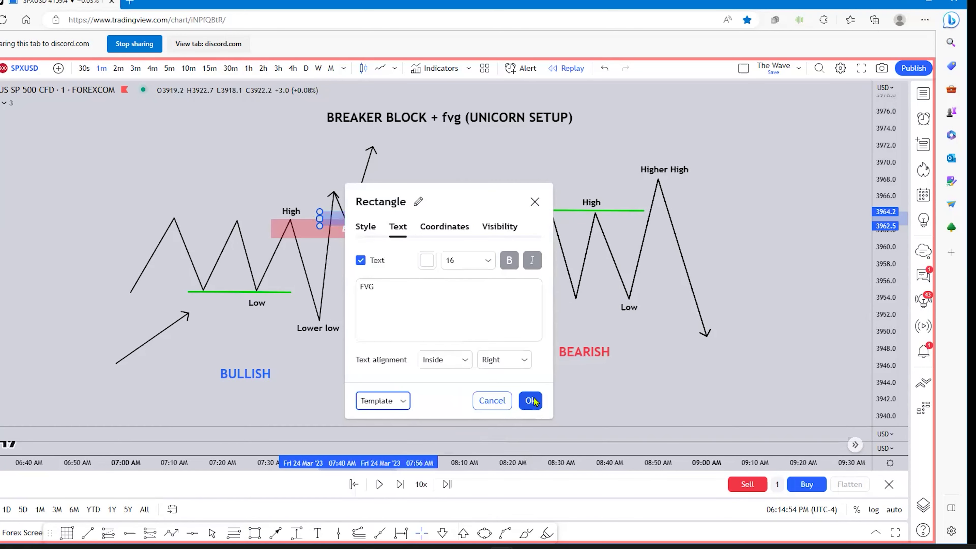
{"action": "left_click", "coordinate": [530, 401]}
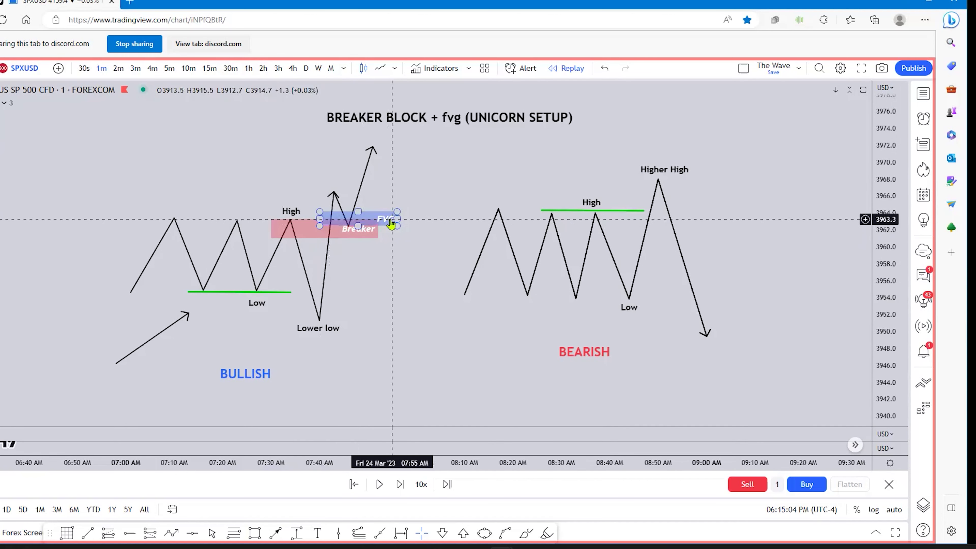
Draw a rectangle over the bearish pattern's Low from about 3956.3 to 3953.7, 08:38 to 09:06, and apply the breaker template.
{"action": "left_click_drag", "start_coordinate": [508, 342], "coordinate": [420, 337]}
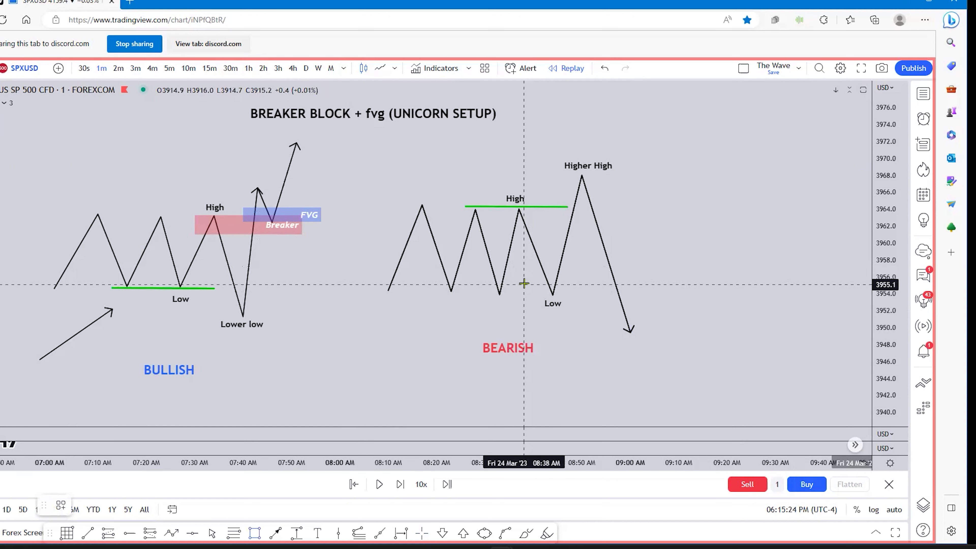
{"action": "left_click_drag", "start_coordinate": [523, 274], "coordinate": [658, 296]}
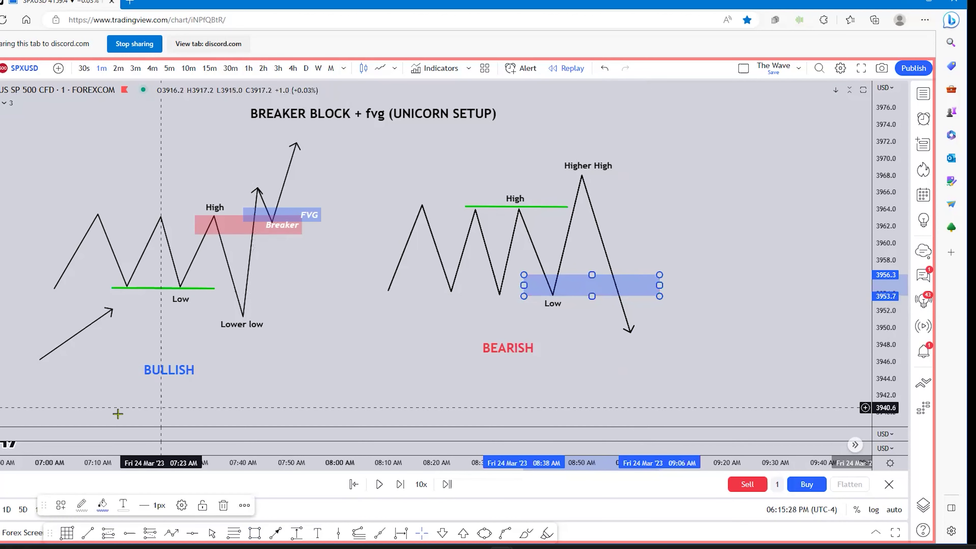
{"action": "left_click", "coordinate": [182, 504]}
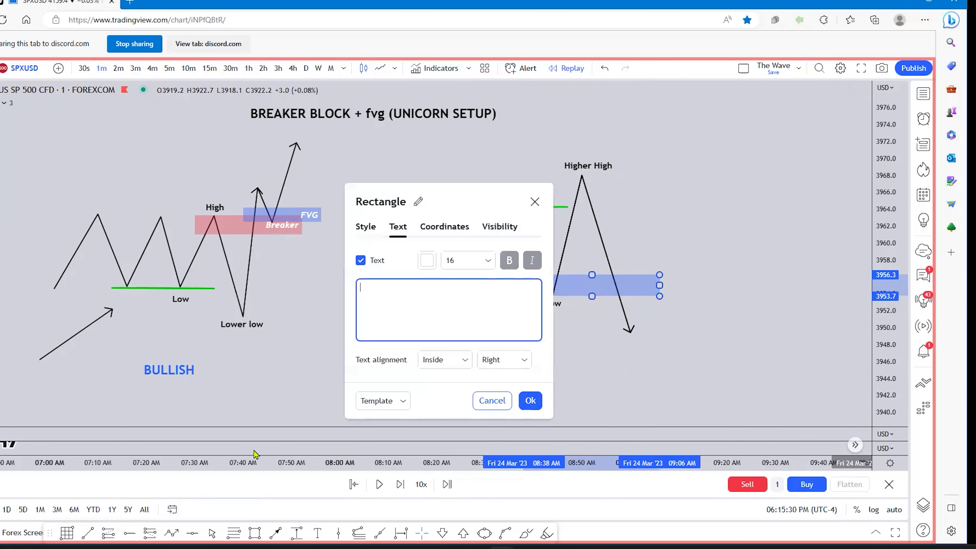
{"action": "left_click", "coordinate": [386, 401]}
{"action": "left_click", "coordinate": [388, 371]}
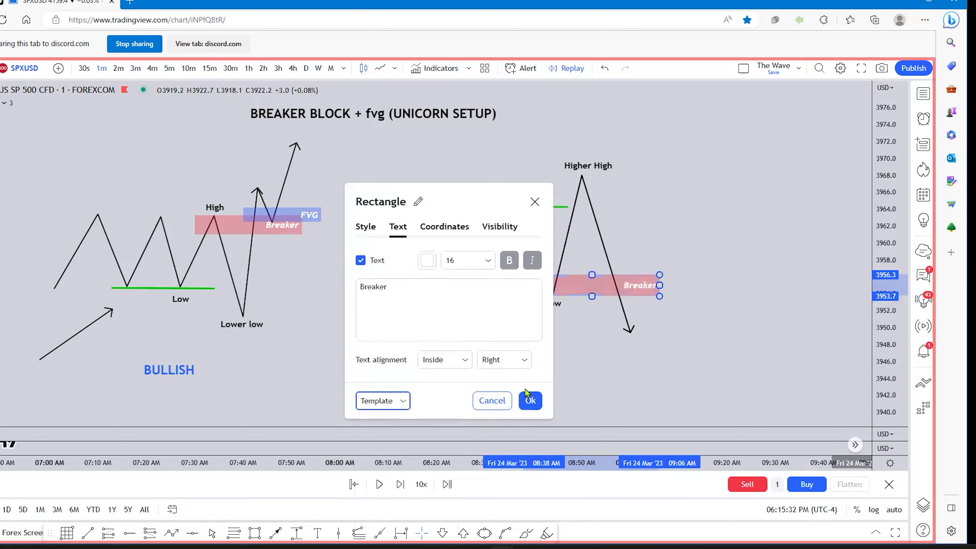
{"action": "left_click", "coordinate": [530, 401]}
{"action": "left_click", "coordinate": [518, 321]}
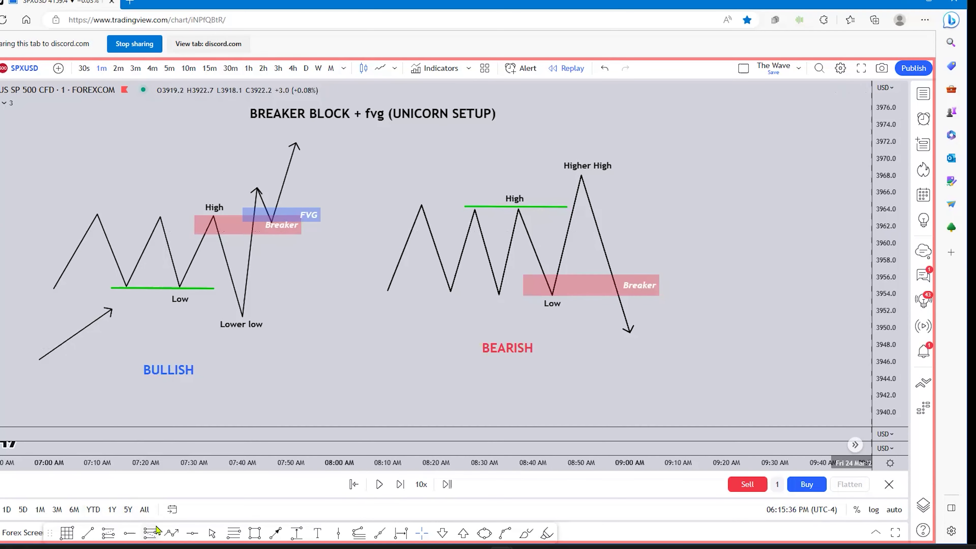
Draw a short arrow up from the bearish path's end to the breaker zone and another falling from there to about 3946.3.
{"action": "left_click", "coordinate": [635, 322]}
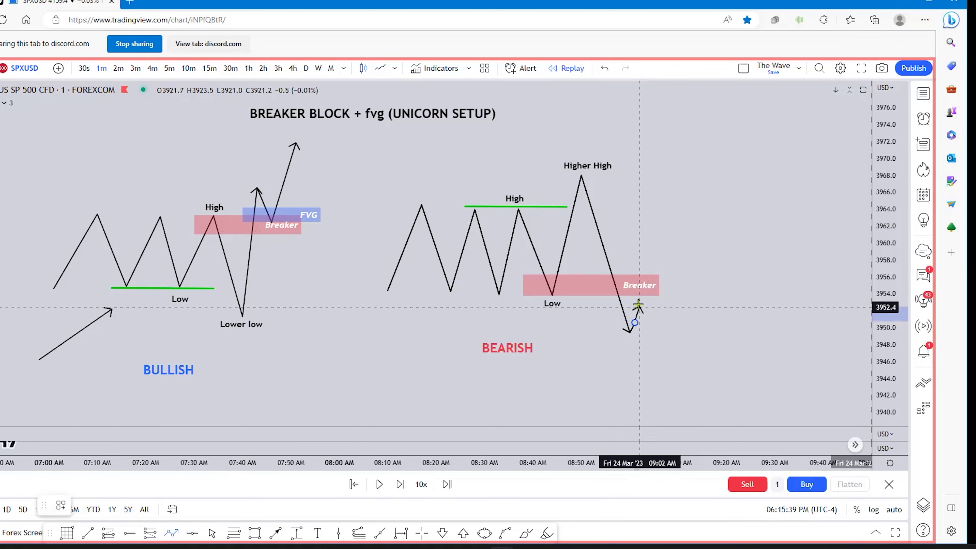
{"action": "left_click", "coordinate": [649, 293]}
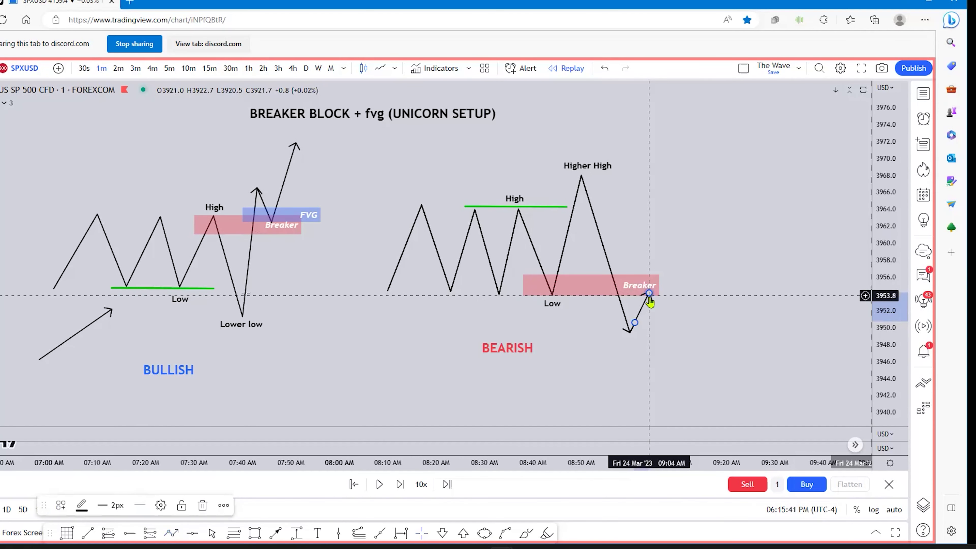
{"action": "left_click", "coordinate": [169, 537]}
{"action": "left_click", "coordinate": [659, 294]}
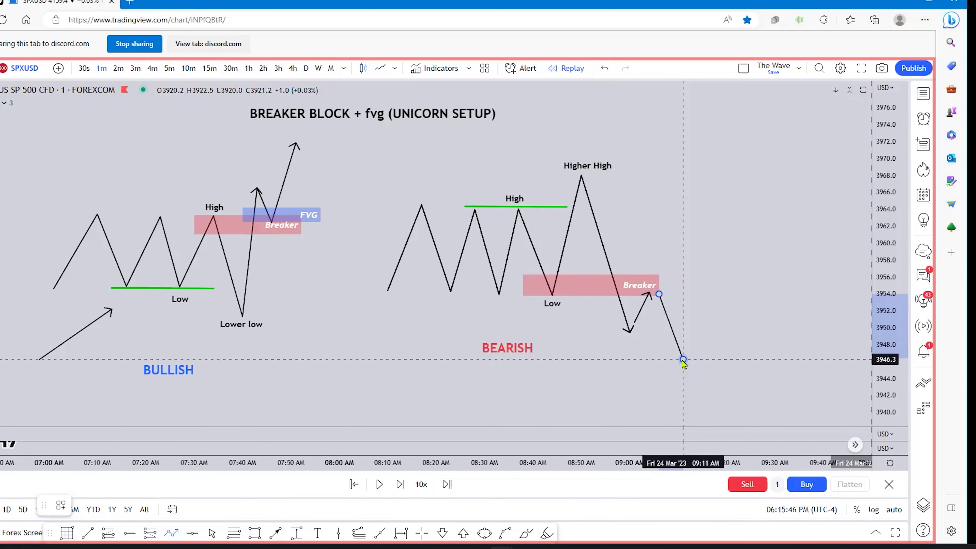
{"action": "left_click", "coordinate": [684, 359]}
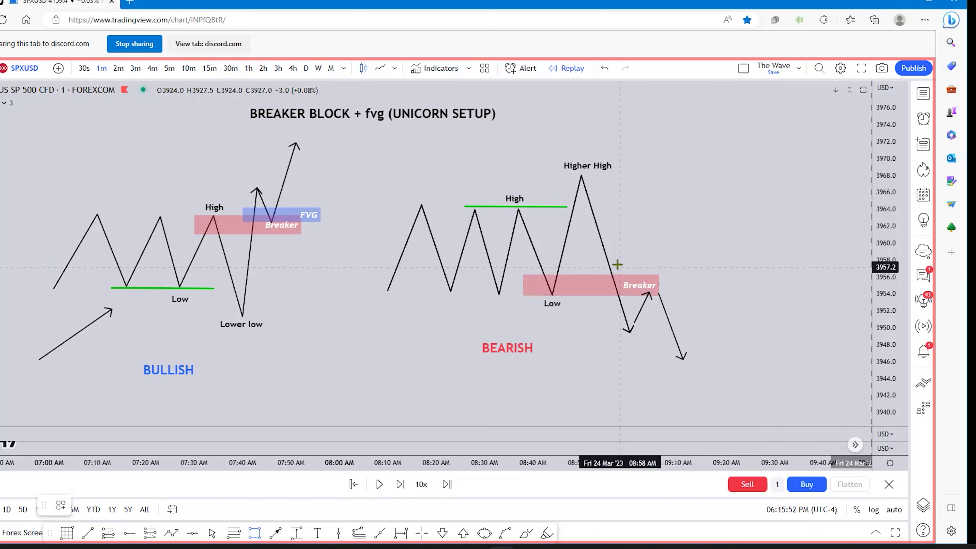
Draw a rectangle overlapping the bearish breaker from about 3958.0 to 3955.4, 08:54 to 09:12, and apply the fvg template to it.
{"action": "left_click_drag", "start_coordinate": [601, 260], "coordinate": [688, 282]}
{"action": "left_click", "coordinate": [182, 507]}
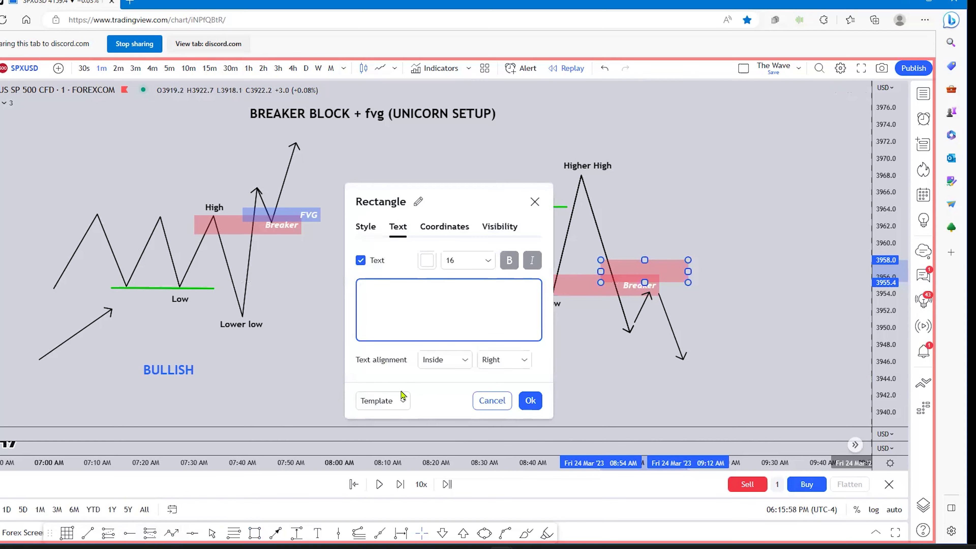
{"action": "left_click", "coordinate": [375, 401]}
{"action": "left_click", "coordinate": [496, 422]}
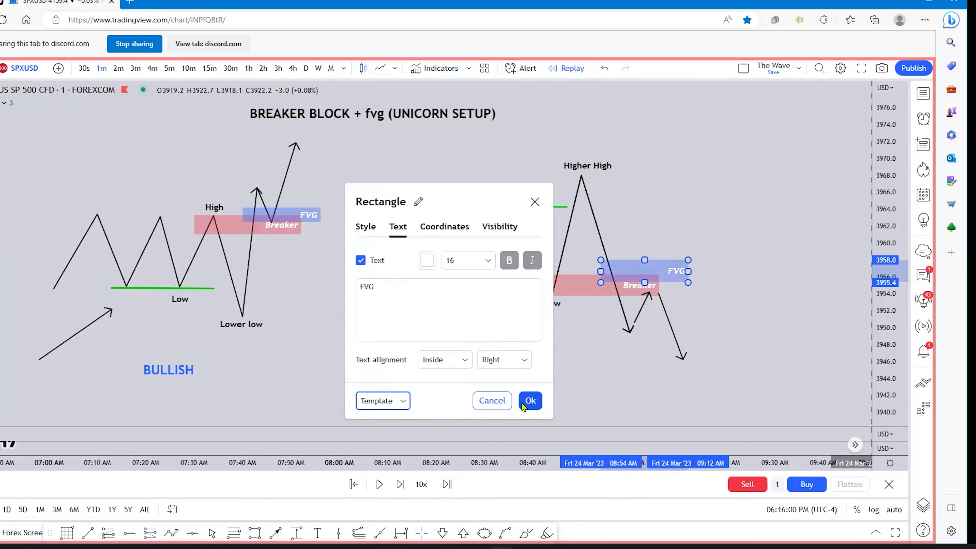
{"action": "left_click", "coordinate": [530, 400]}
{"action": "left_click", "coordinate": [654, 287]}
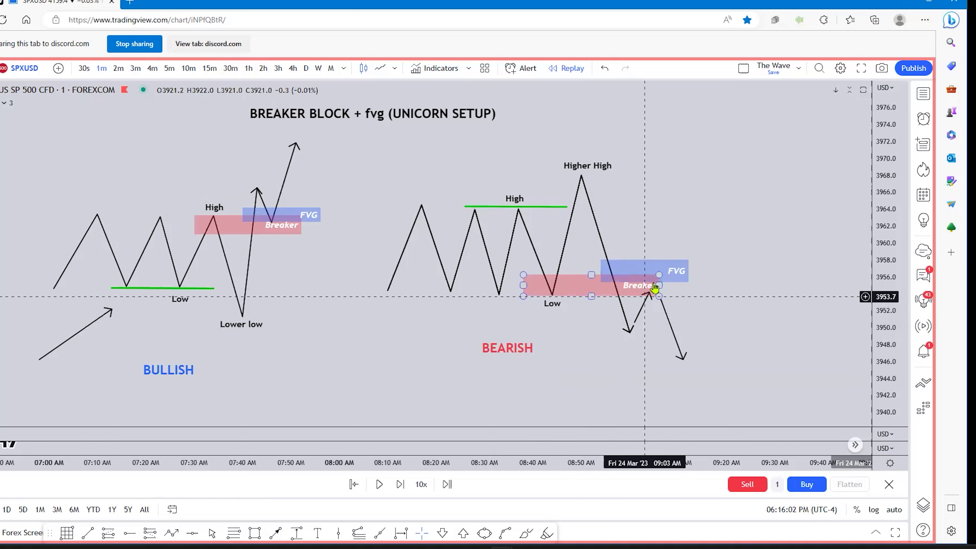
{"action": "left_click", "coordinate": [682, 404]}
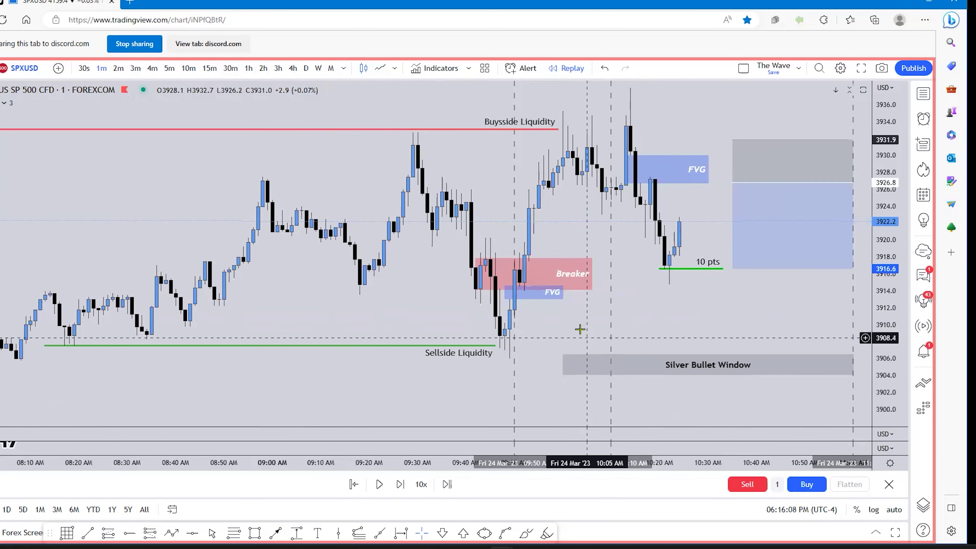
Mark the swing low, the high and the lower low around the breaker on the real price chart with red brush arcs.
{"action": "left_click", "coordinate": [507, 396]}
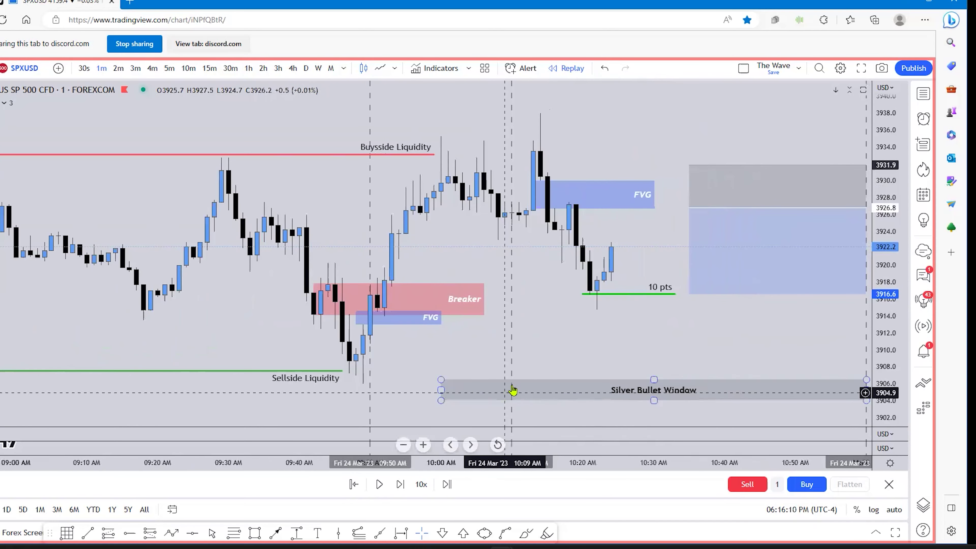
{"action": "left_click_drag", "start_coordinate": [552, 349], "coordinate": [501, 342]}
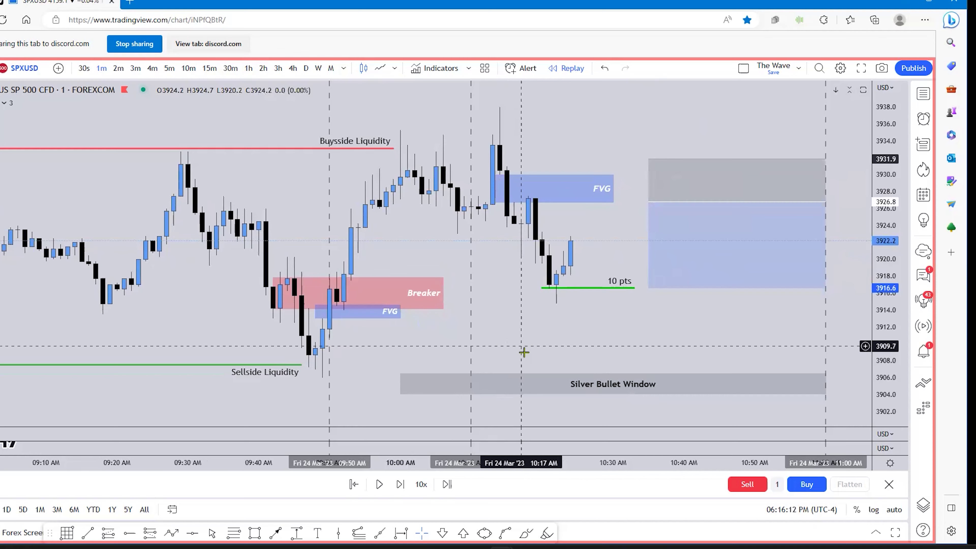
{"action": "scroll", "coordinate": [486, 354], "scroll_direction": "down", "scroll_amount": 2}
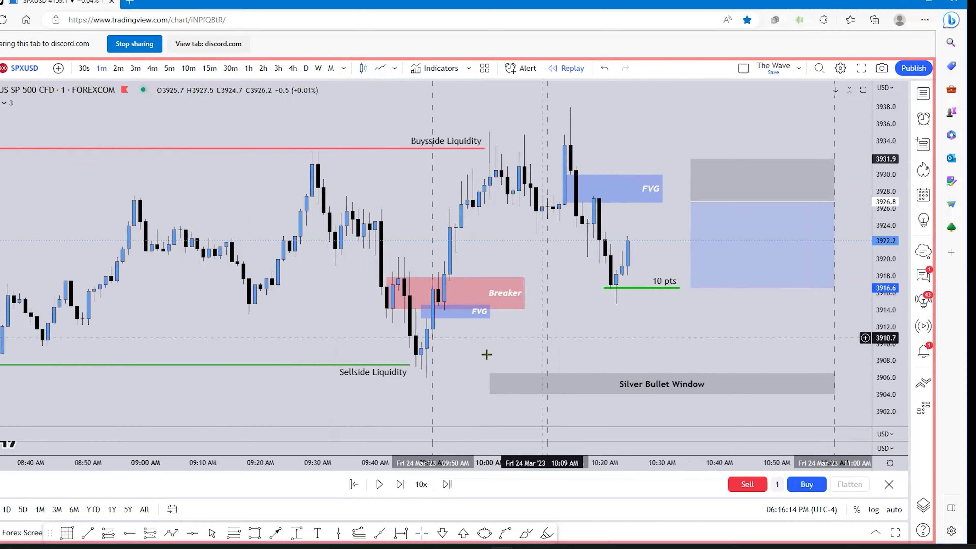
{"action": "left_click_drag", "start_coordinate": [468, 356], "coordinate": [584, 343]}
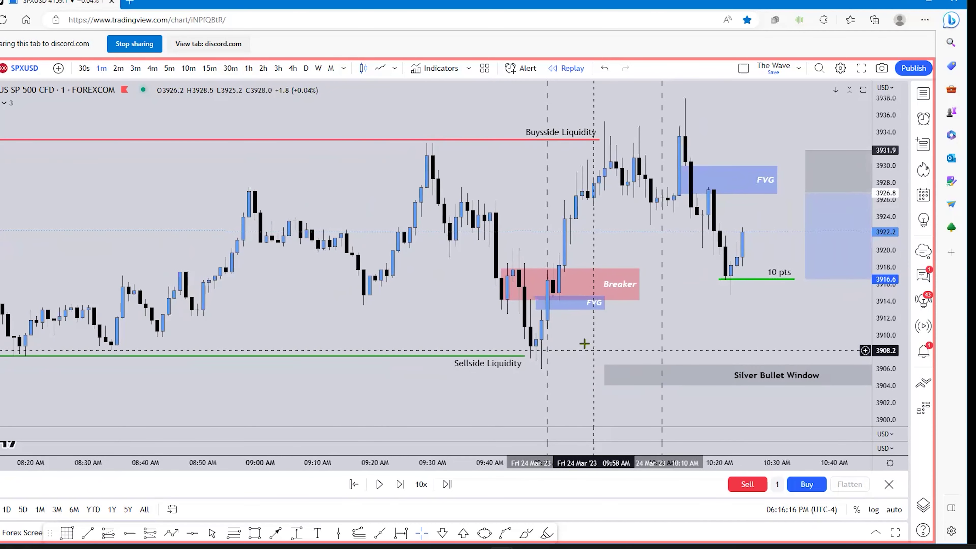
{"action": "left_click_drag", "start_coordinate": [459, 327], "coordinate": [440, 328]}
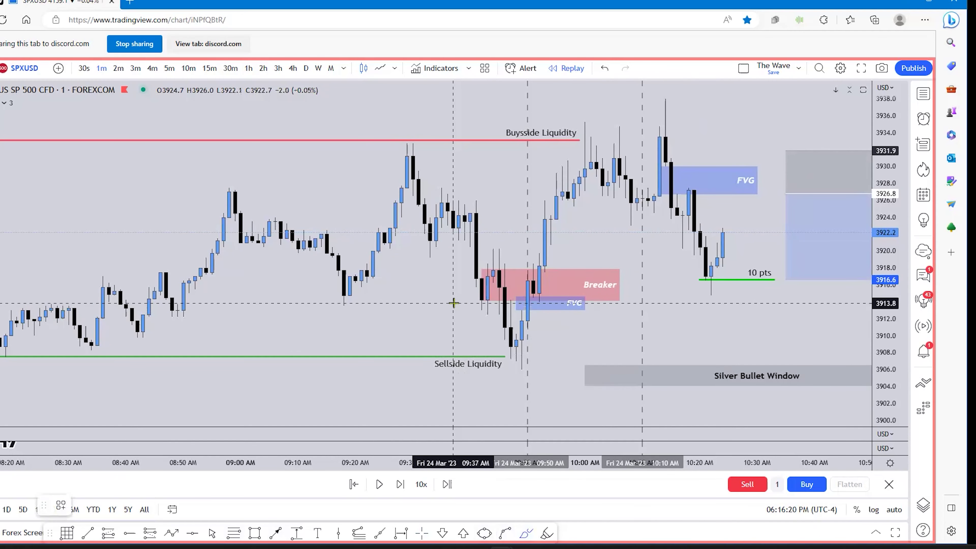
{"action": "left_click_drag", "start_coordinate": [458, 307], "coordinate": [465, 319]}
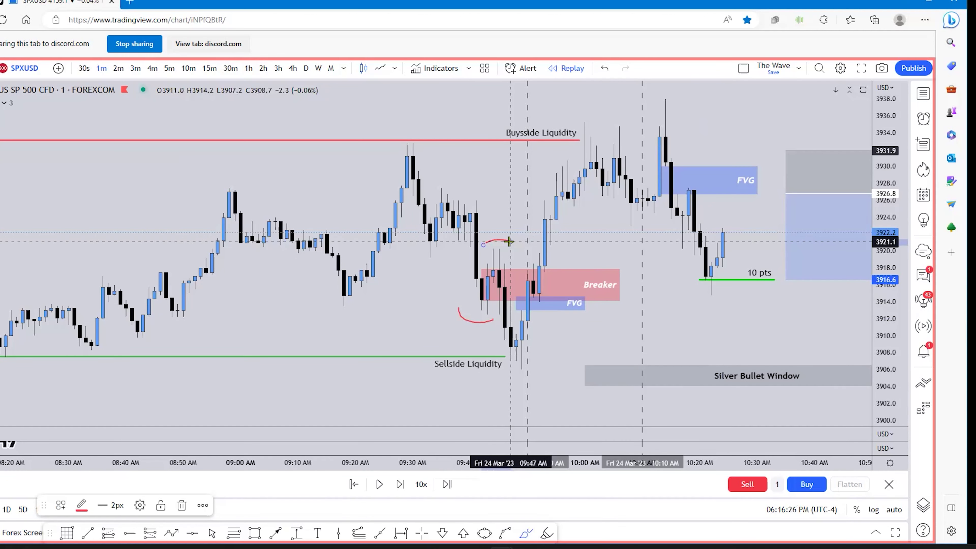
{"action": "left_click", "coordinate": [526, 535]}
{"action": "left_click_drag", "start_coordinate": [505, 371], "coordinate": [536, 371]}
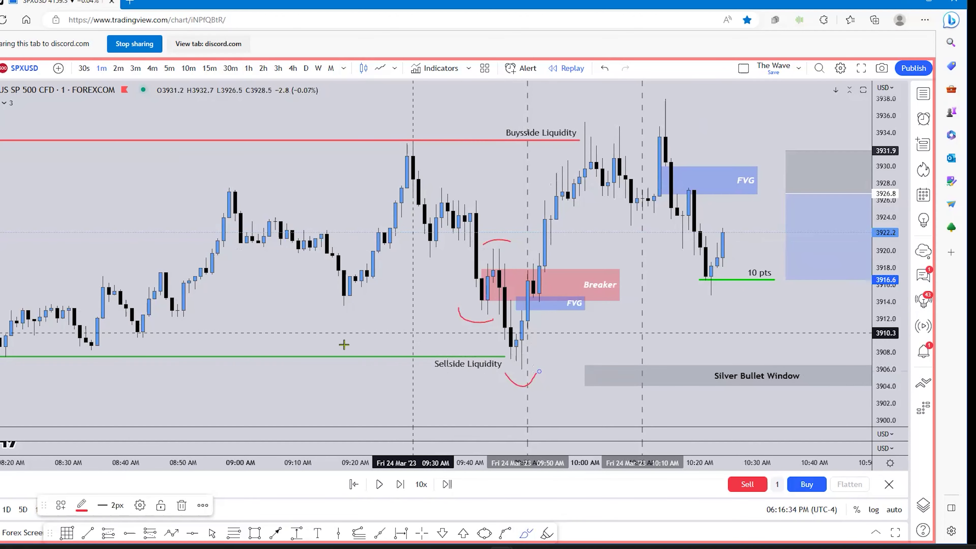
Draw a green trend line under the rising lows from about 3907.1 at 08:16 to 3914.4 at 09:31, and delete it.
{"action": "scroll", "coordinate": [62, 362], "scroll_direction": "down", "scroll_amount": 1}
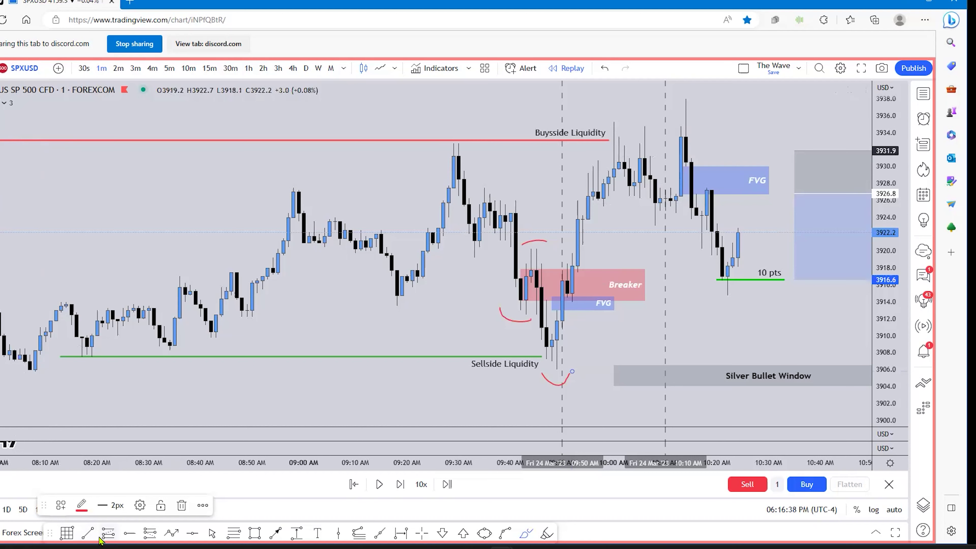
{"action": "left_click", "coordinate": [90, 535]}
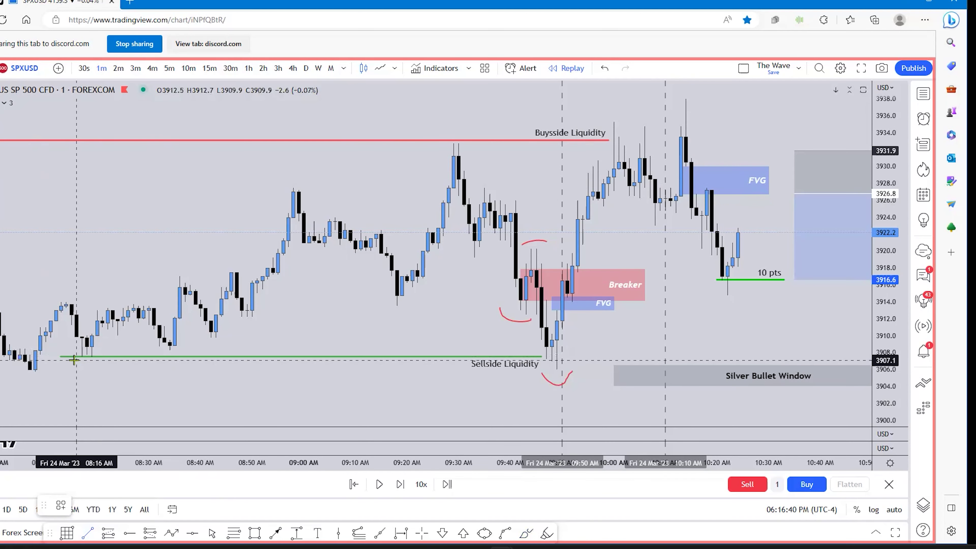
{"action": "left_click", "coordinate": [269, 336]}
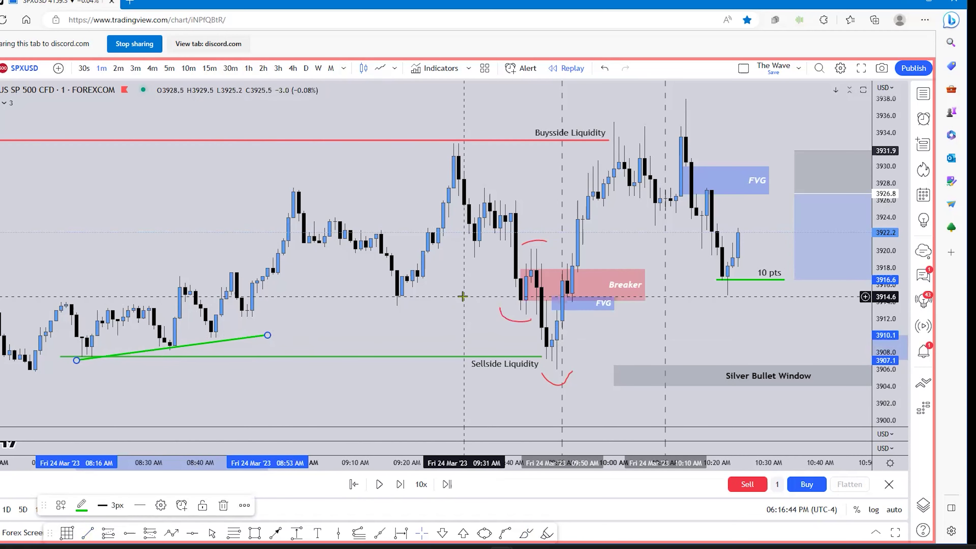
{"action": "left_click_drag", "start_coordinate": [268, 336], "coordinate": [462, 300]}
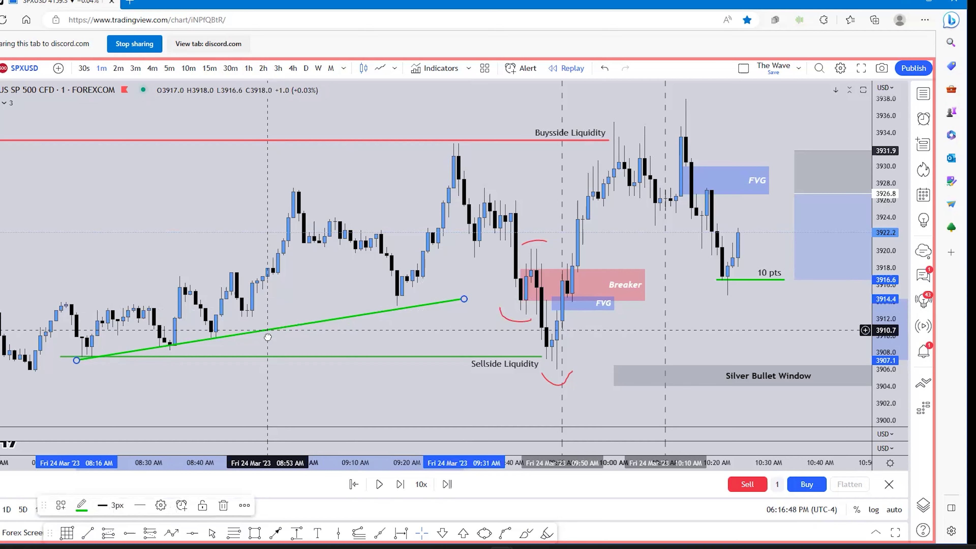
{"action": "left_click_drag", "start_coordinate": [268, 338], "coordinate": [273, 344]}
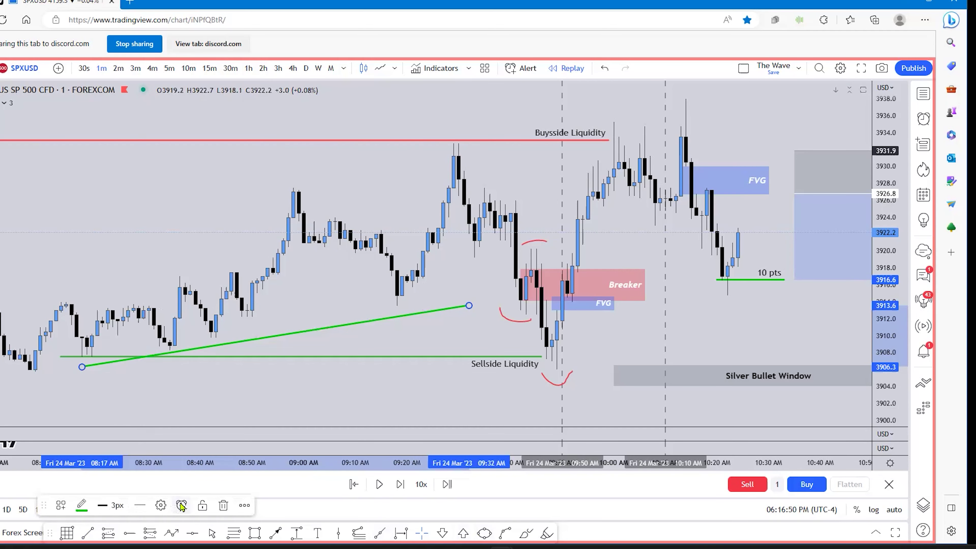
{"action": "left_click", "coordinate": [223, 505]}
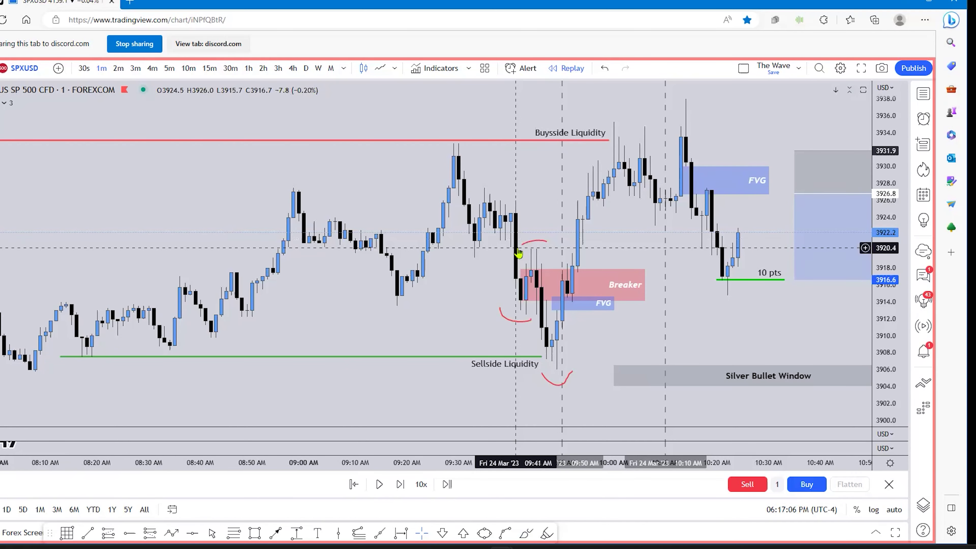
Change the fill colour of the breaker rectangle on the price chart to green.
{"action": "left_click_drag", "start_coordinate": [531, 292], "coordinate": [484, 300]}
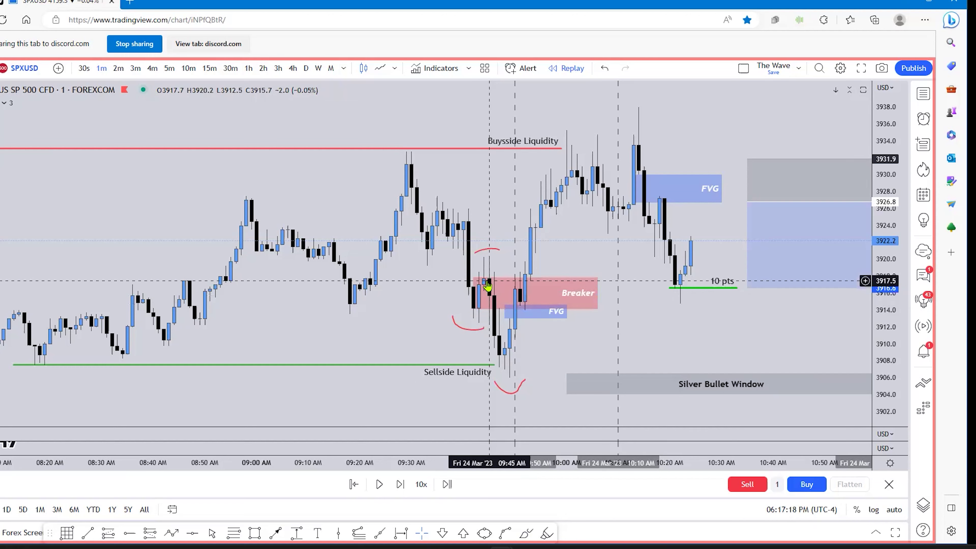
{"action": "left_click", "coordinate": [571, 290]}
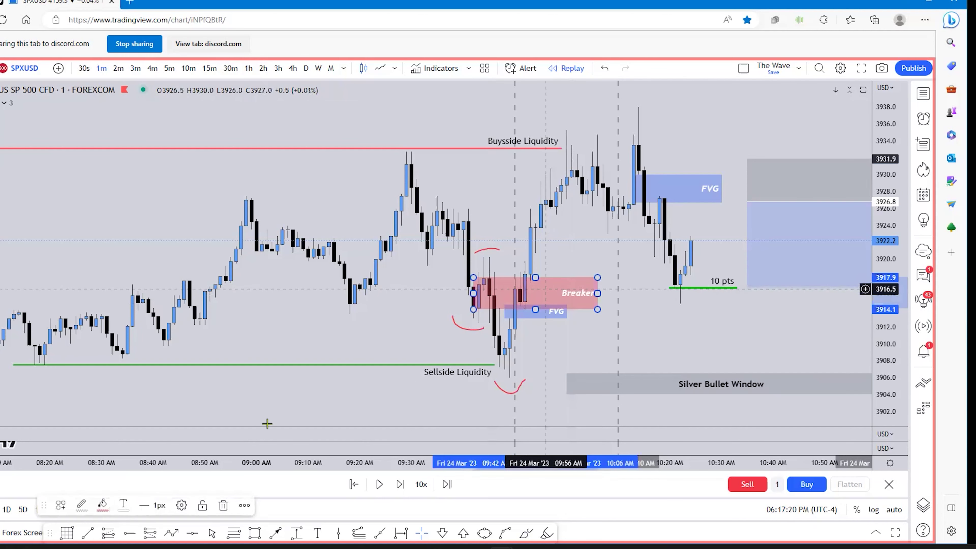
{"action": "left_click", "coordinate": [103, 505]}
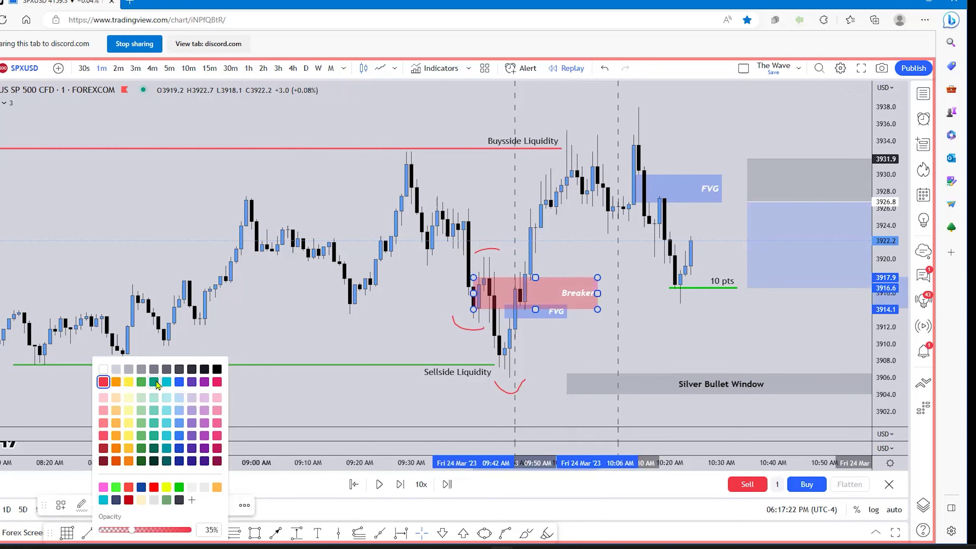
{"action": "left_click", "coordinate": [141, 381]}
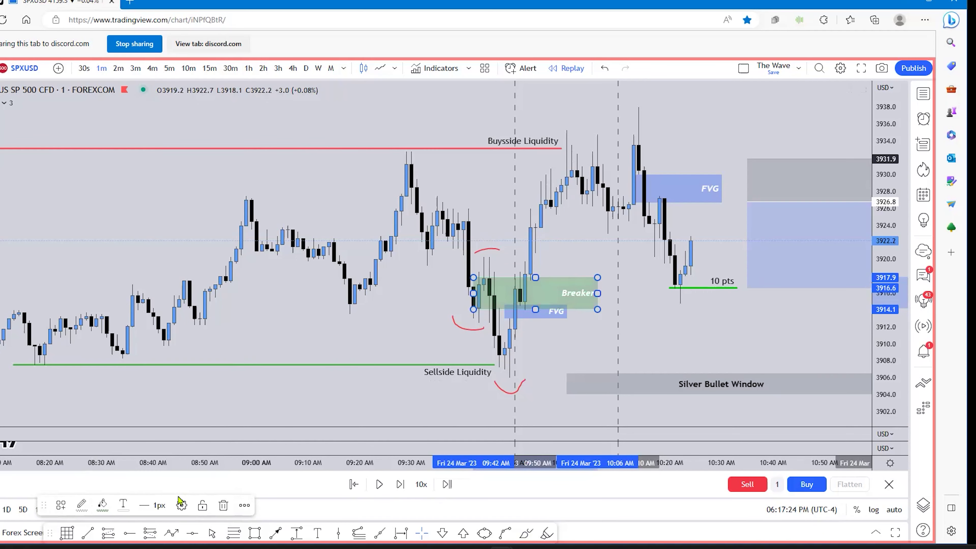
Label the green rectangle Bullish Breaker and extend its end time to about 10:09.
{"action": "left_click", "coordinate": [182, 505]}
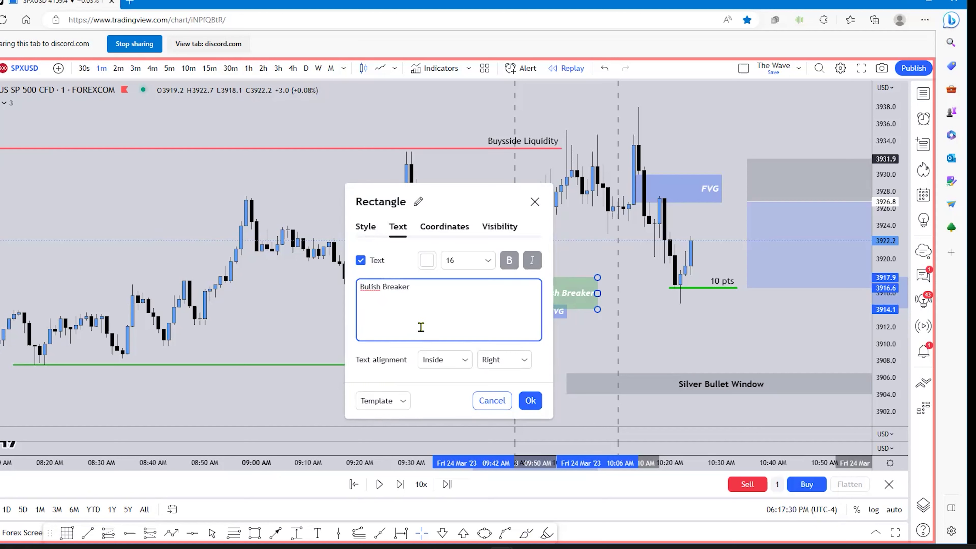
{"action": "left_click", "coordinate": [369, 286]}
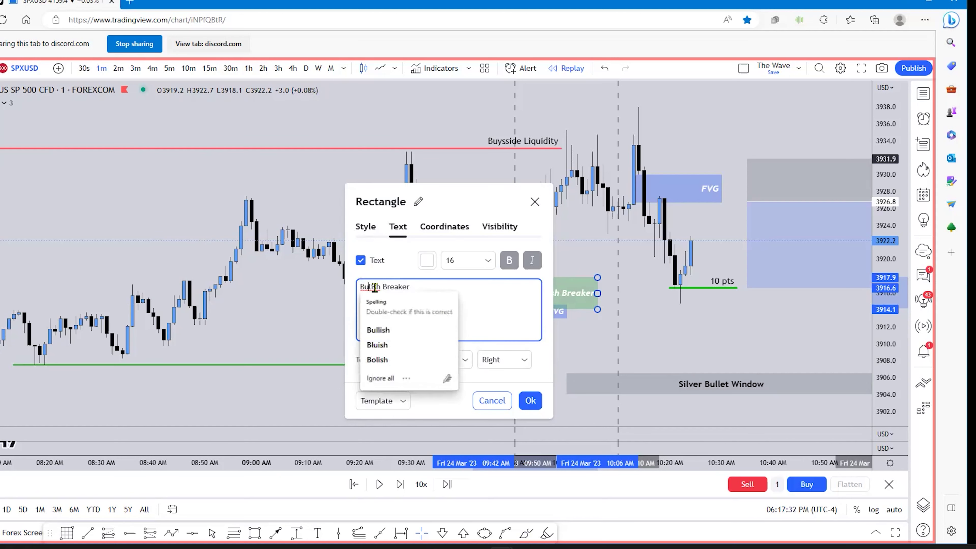
{"action": "left_click", "coordinate": [378, 329]}
{"action": "left_click", "coordinate": [531, 400]}
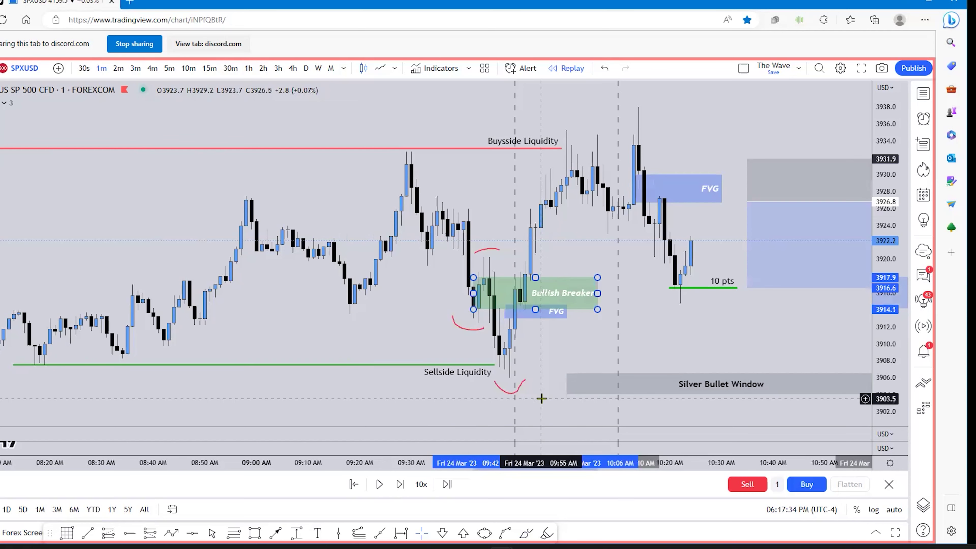
{"action": "left_click", "coordinate": [568, 293]}
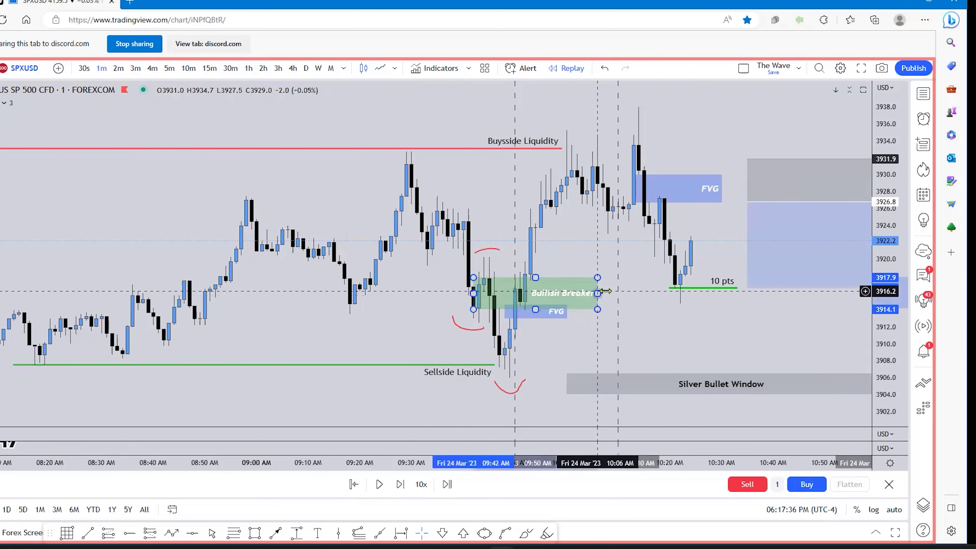
{"action": "left_click_drag", "start_coordinate": [598, 293], "coordinate": [613, 292]}
{"action": "left_click", "coordinate": [430, 327]}
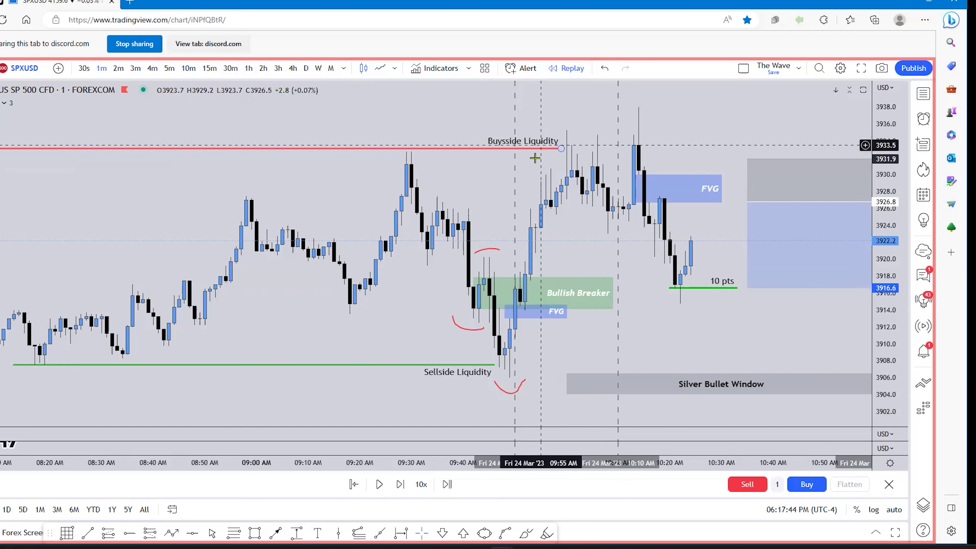
Measure the price move from the upper edge of the FVG below the bullish breaker up to about 3924.5.
{"action": "left_click_drag", "start_coordinate": [892, 403], "coordinate": [892, 379]}
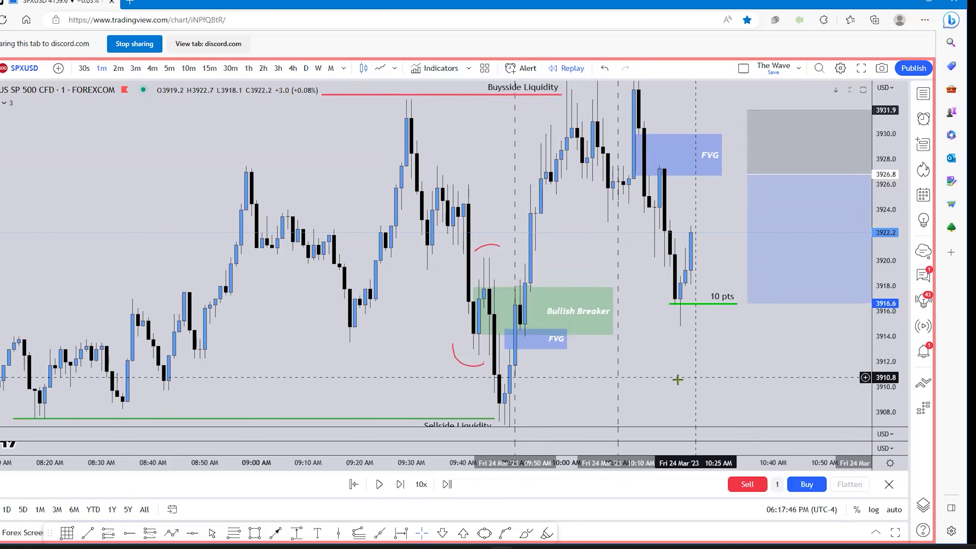
{"action": "left_click_drag", "start_coordinate": [592, 371], "coordinate": [668, 321]}
{"action": "scroll", "coordinate": [544, 349], "scroll_direction": "up", "scroll_amount": 2}
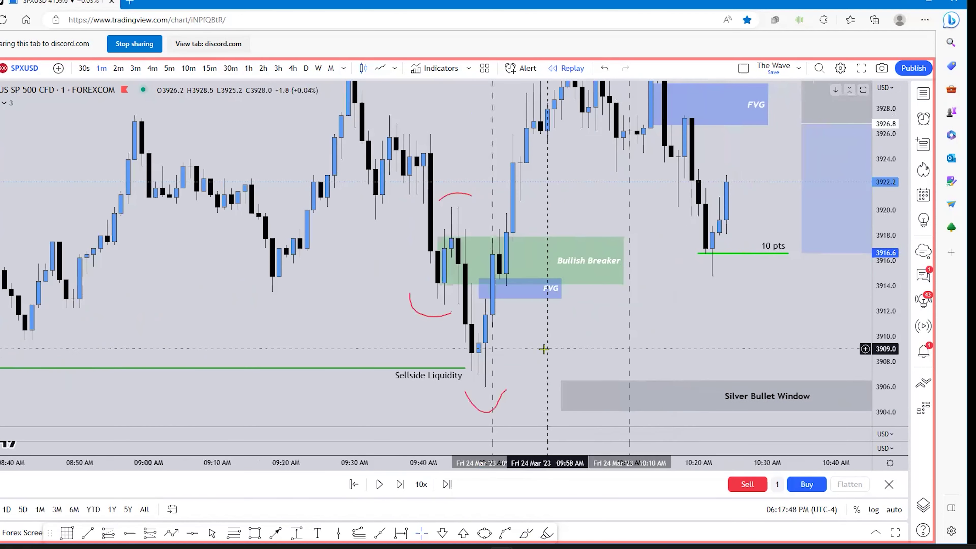
{"action": "left_click", "coordinate": [499, 280]}
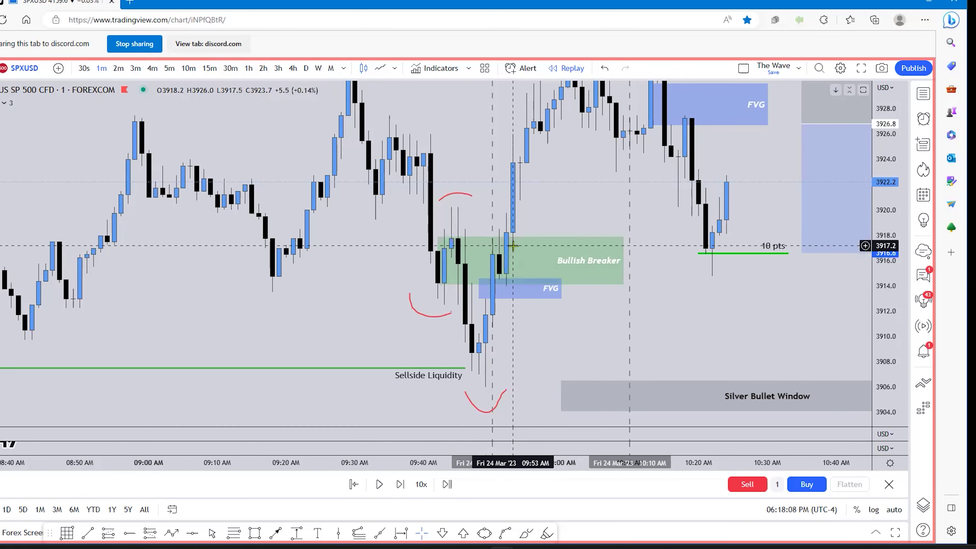
{"action": "left_click_drag", "start_coordinate": [537, 340], "coordinate": [499, 321]}
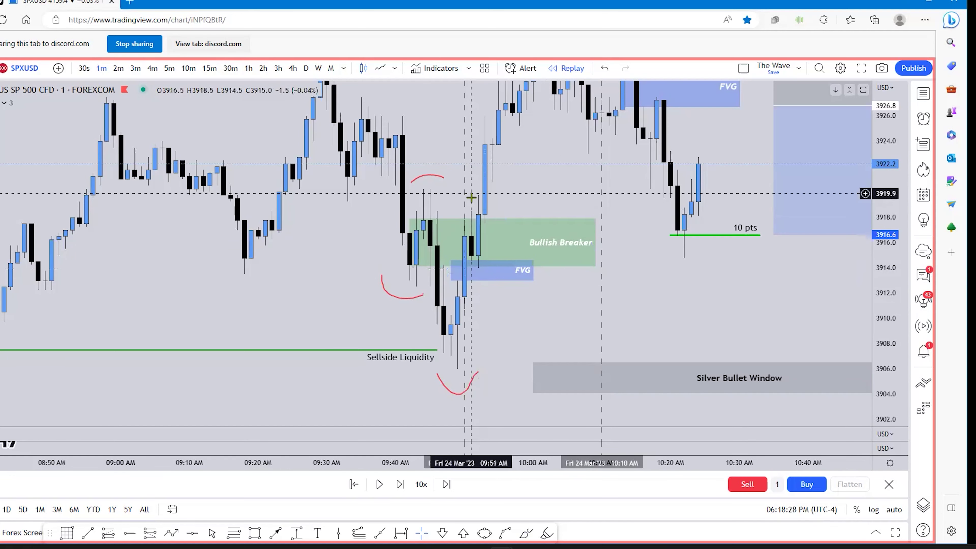
{"action": "left_click", "coordinate": [494, 262], "text": "shift"}
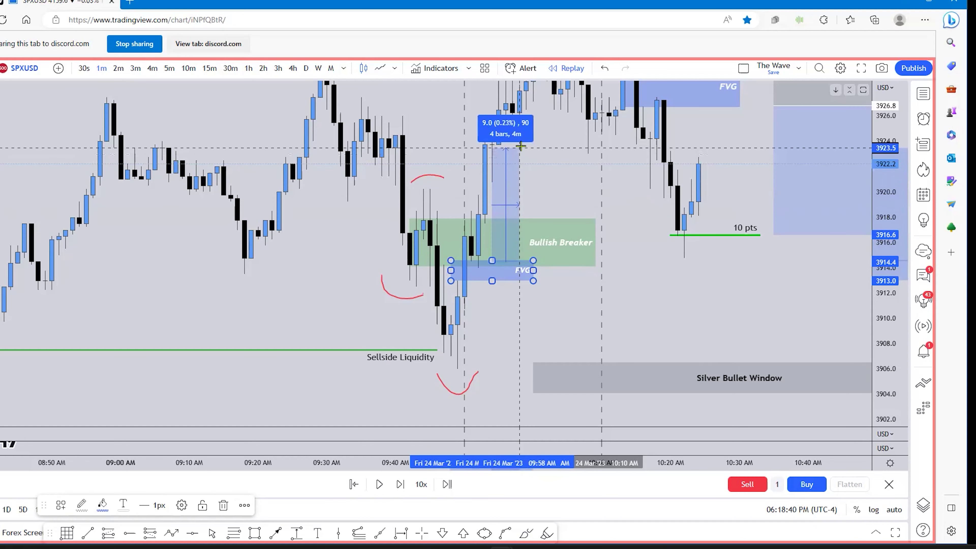
{"action": "left_click", "coordinate": [521, 136]}
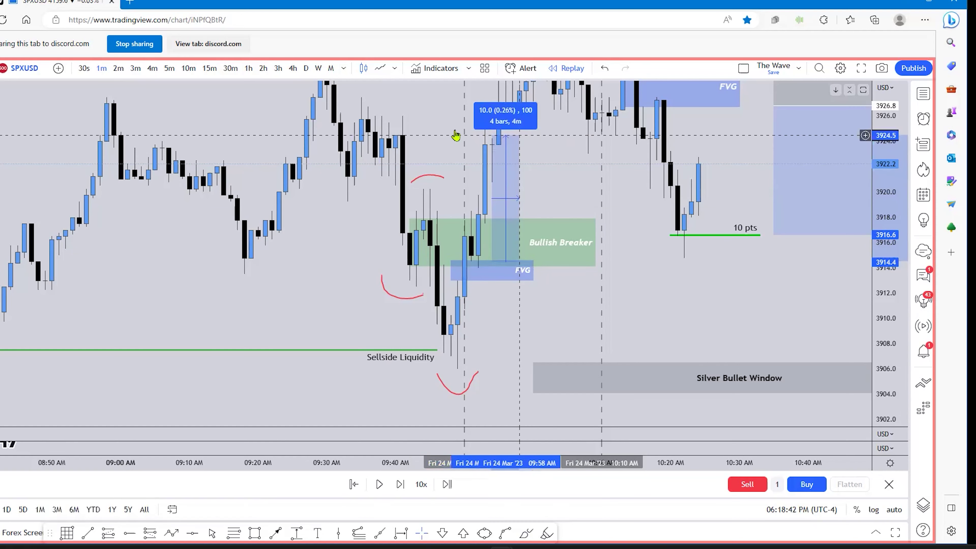
{"action": "left_click", "coordinate": [431, 145]}
{"action": "left_click_drag", "start_coordinate": [426, 218], "coordinate": [409, 335]}
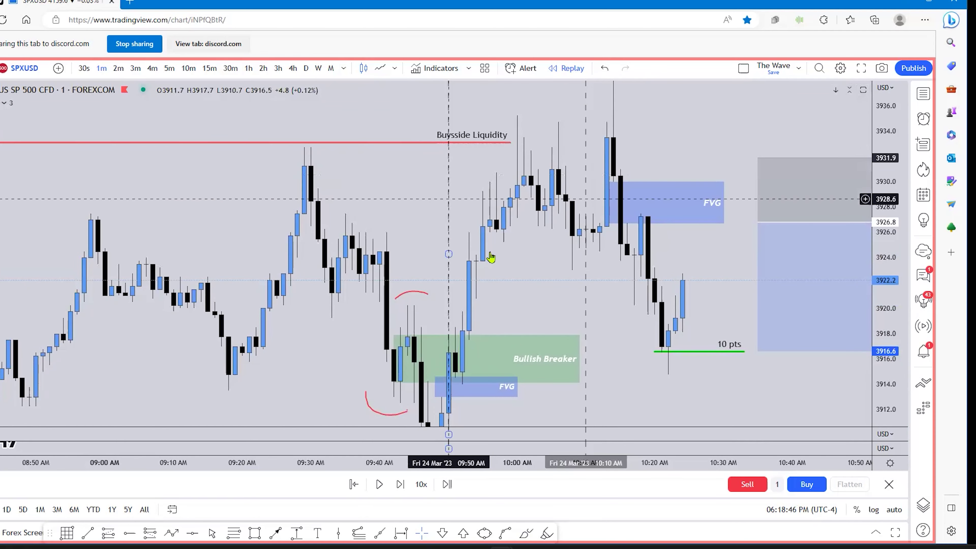
{"action": "left_click_drag", "start_coordinate": [495, 295], "coordinate": [579, 303]}
{"action": "left_click_drag", "start_coordinate": [569, 256], "coordinate": [519, 283]}
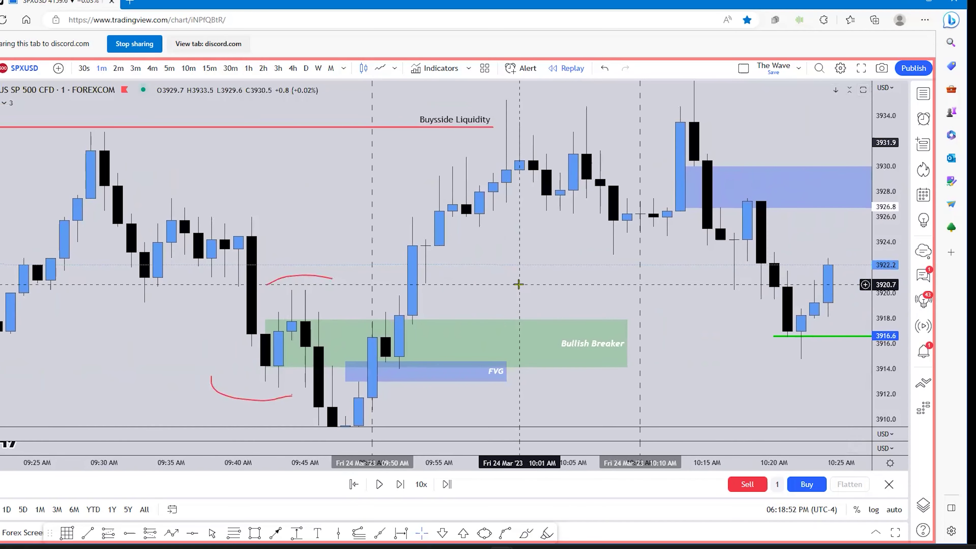
{"action": "left_click_drag", "start_coordinate": [511, 387], "coordinate": [499, 367]}
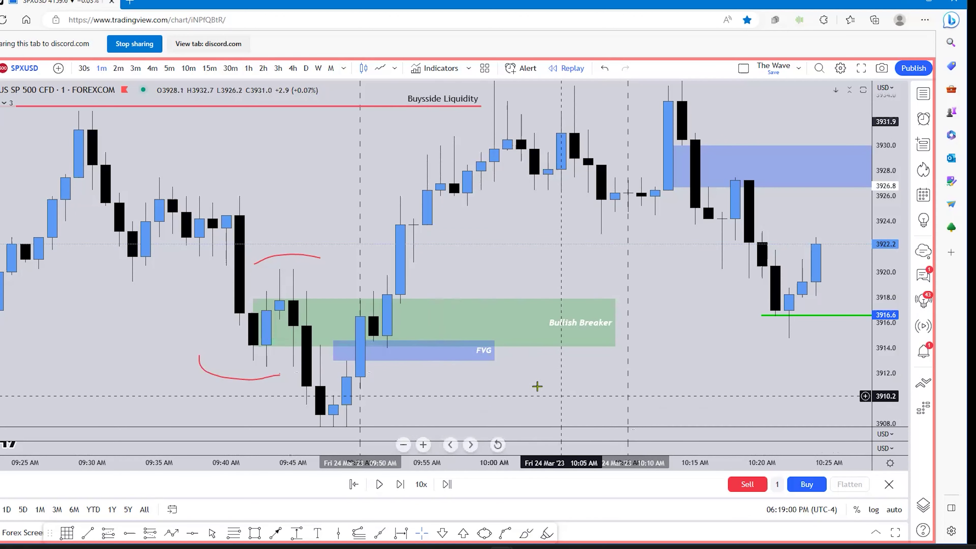
Examine the price action from the bullish breaker to the upper FVG, the 10 pts line and the Silver Bullet Window.
{"action": "left_click_drag", "start_coordinate": [428, 405], "coordinate": [391, 399]}
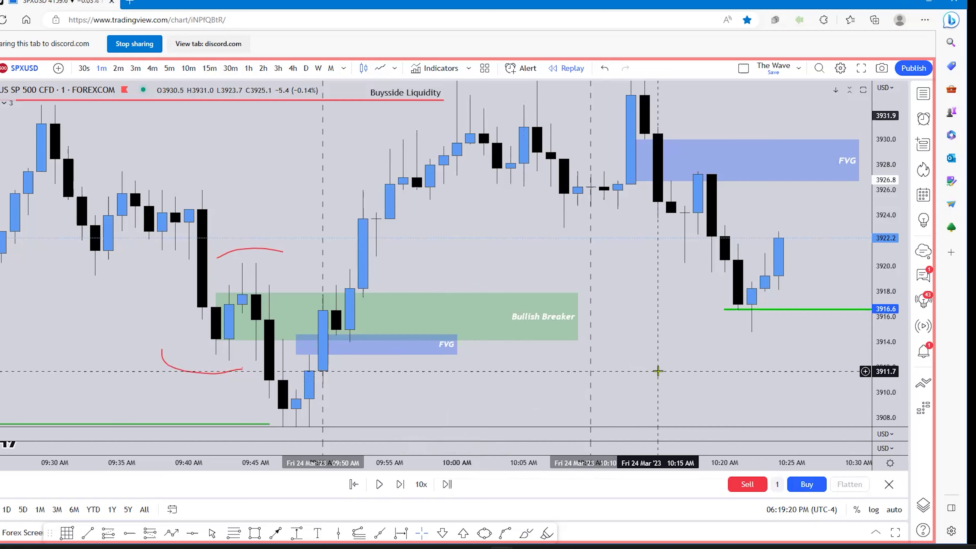
{"action": "left_click_drag", "start_coordinate": [645, 371], "coordinate": [523, 382]}
{"action": "scroll", "coordinate": [561, 371], "scroll_direction": "down", "scroll_amount": 3}
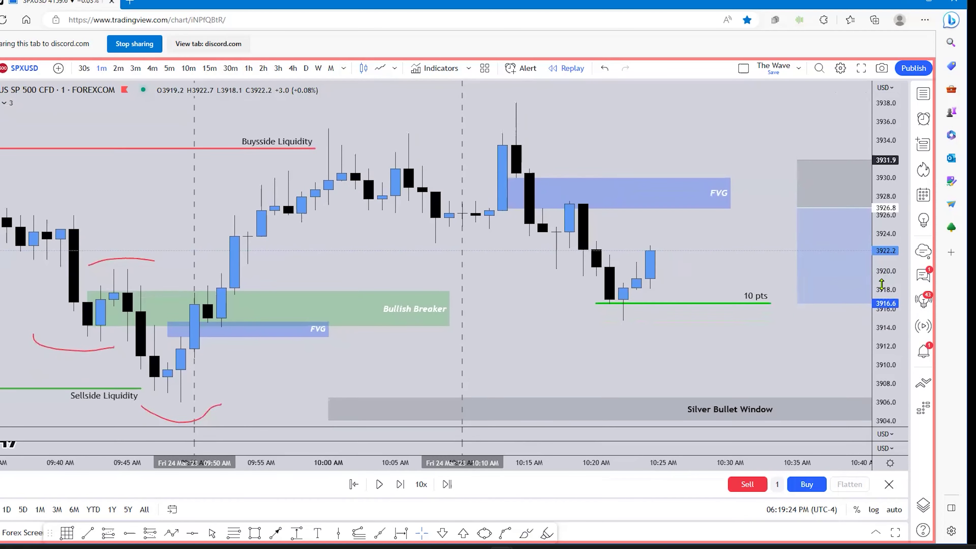
{"action": "left_click", "coordinate": [770, 305]}
{"action": "left_click_drag", "start_coordinate": [768, 345], "coordinate": [578, 334]}
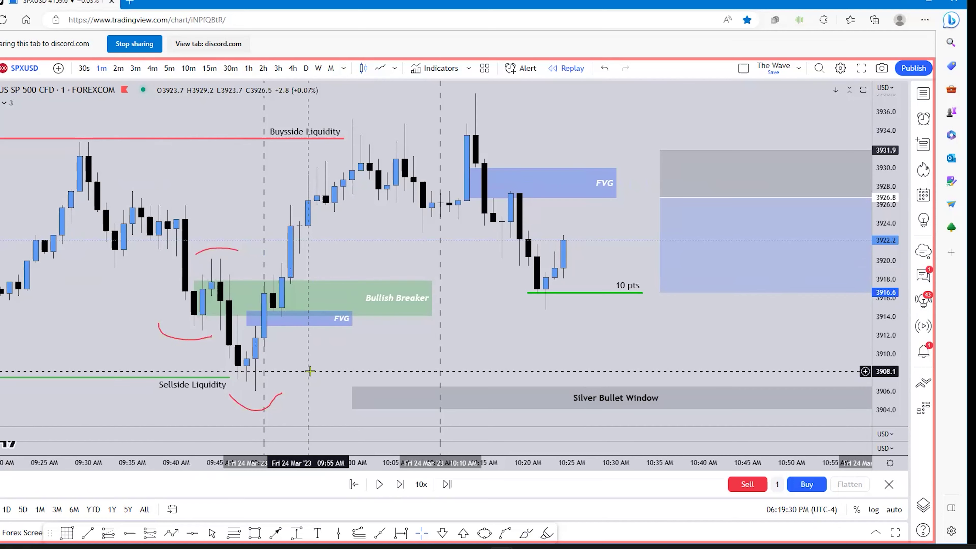
{"action": "scroll", "coordinate": [464, 316], "scroll_direction": "down", "scroll_amount": 3}
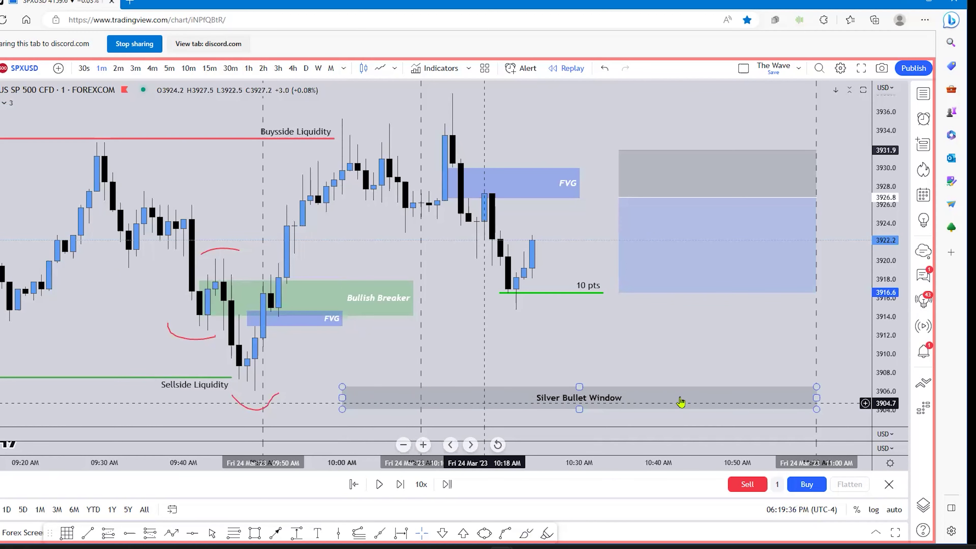
Draw a trend line under the lows at about 3924.5 from 10:09 to 10:15 AM and apply the MSS template to it.
{"action": "left_click_drag", "start_coordinate": [454, 269], "coordinate": [463, 321]}
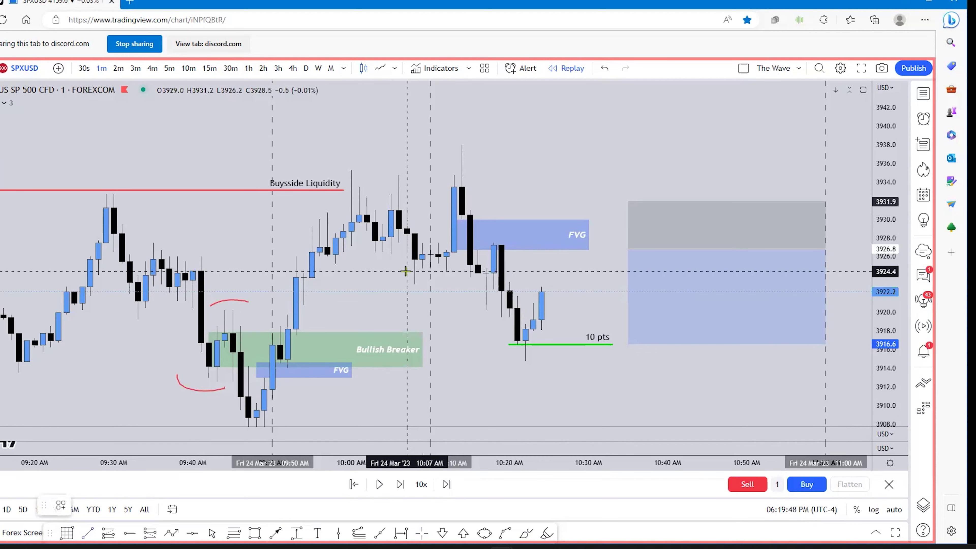
{"action": "left_click", "coordinate": [425, 271]}
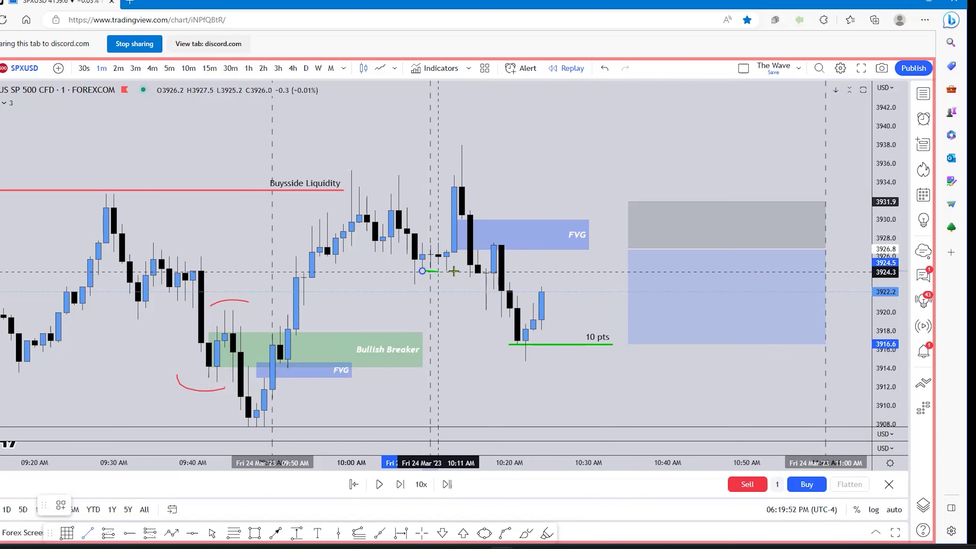
{"action": "left_click", "coordinate": [467, 270]}
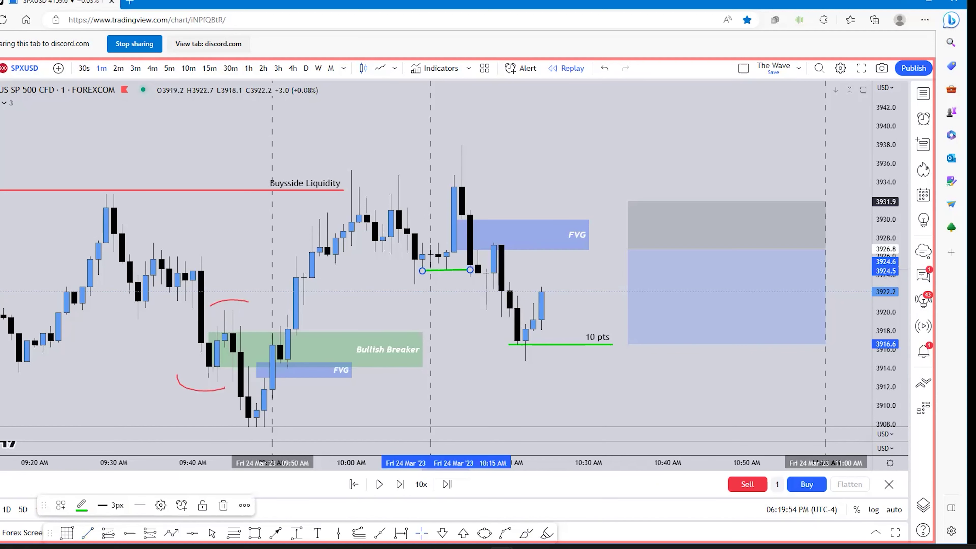
{"action": "left_click", "coordinate": [161, 505]}
{"action": "left_click", "coordinate": [414, 400]}
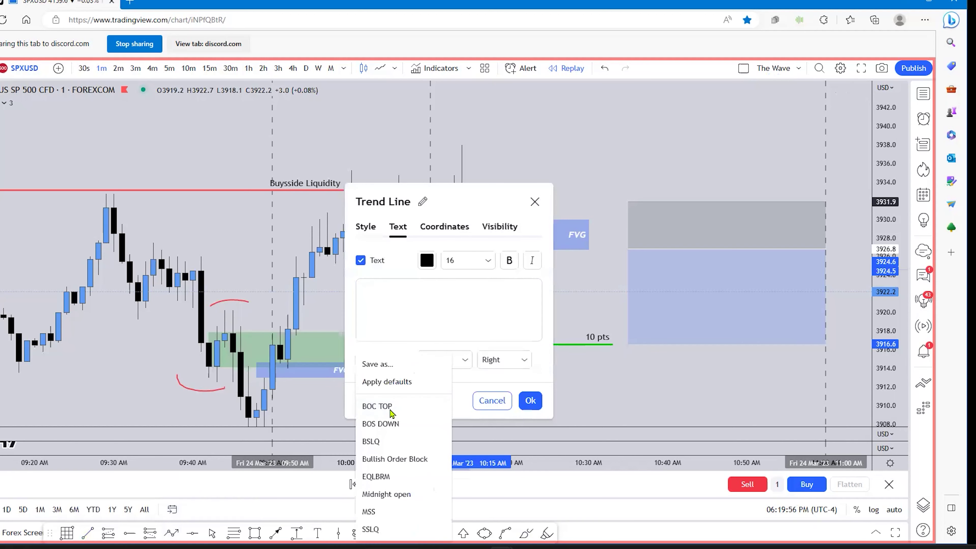
{"action": "left_click", "coordinate": [384, 516]}
{"action": "left_click", "coordinate": [530, 400]}
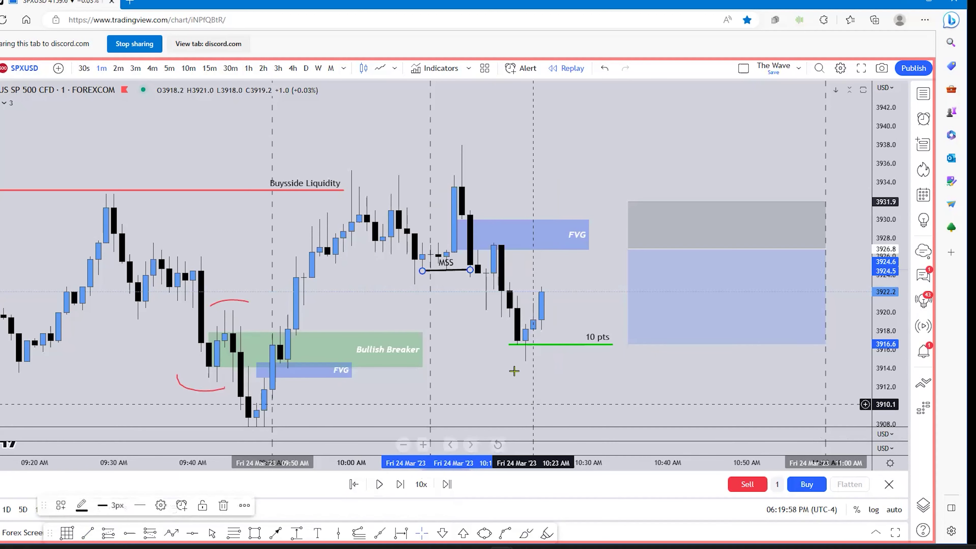
Align the MSS label to the bottom of its trend line and level the line's 10:15 end at 3924.5.
{"action": "left_click", "coordinate": [454, 270]}
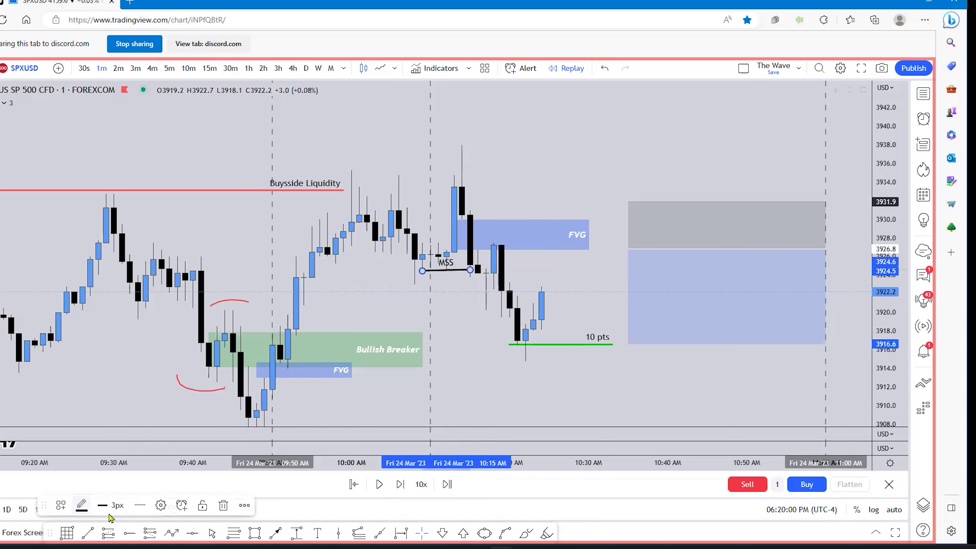
{"action": "left_click", "coordinate": [163, 506]}
{"action": "left_click", "coordinate": [443, 363]}
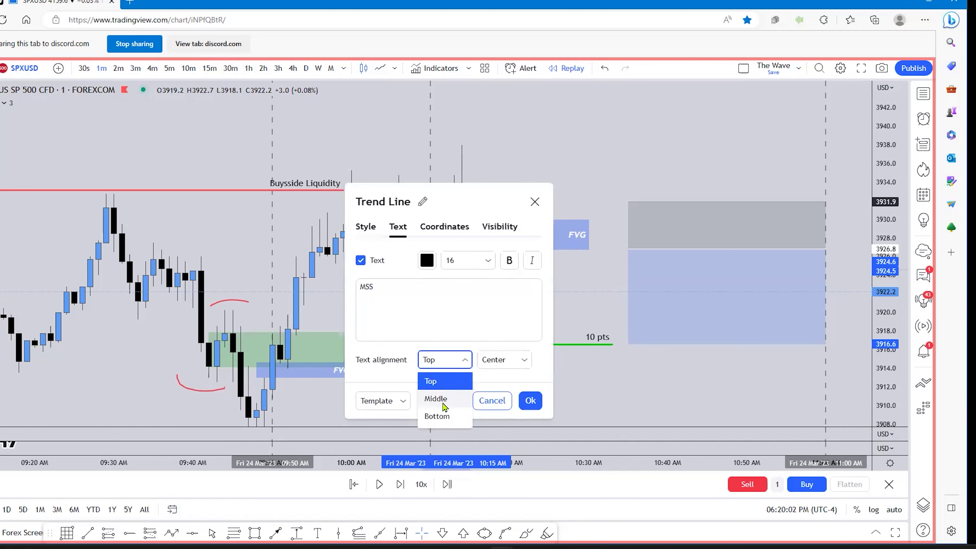
{"action": "left_click", "coordinate": [446, 417]}
{"action": "left_click", "coordinate": [530, 401]}
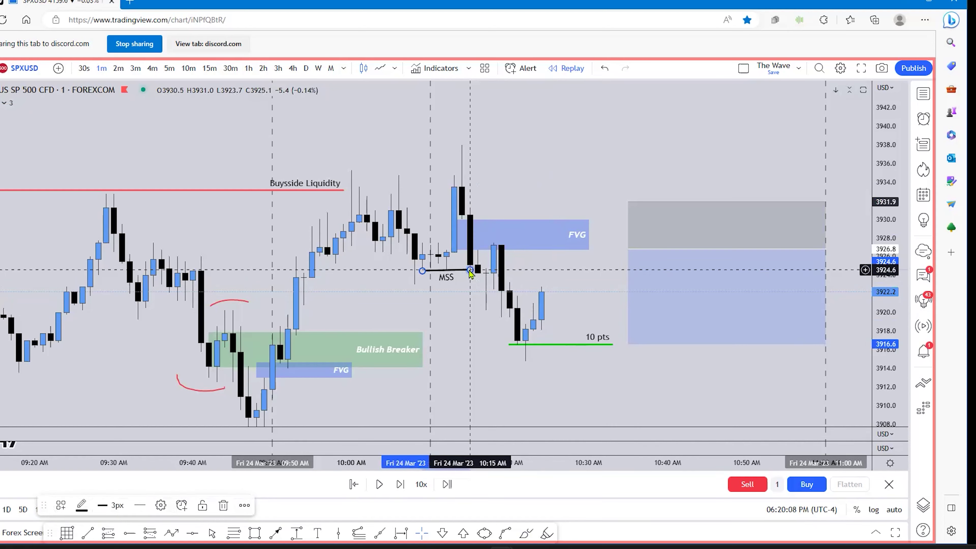
{"action": "left_click_drag", "start_coordinate": [470, 270], "coordinate": [470, 271]}
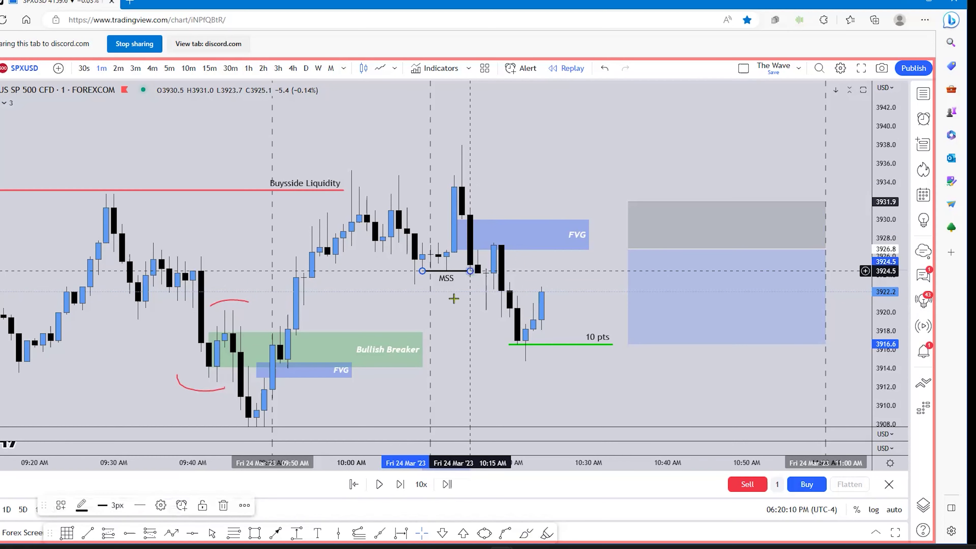
Place a dashed vertical line at 10:08 AM on the price chart.
{"action": "left_click_drag", "start_coordinate": [464, 323], "coordinate": [438, 323]}
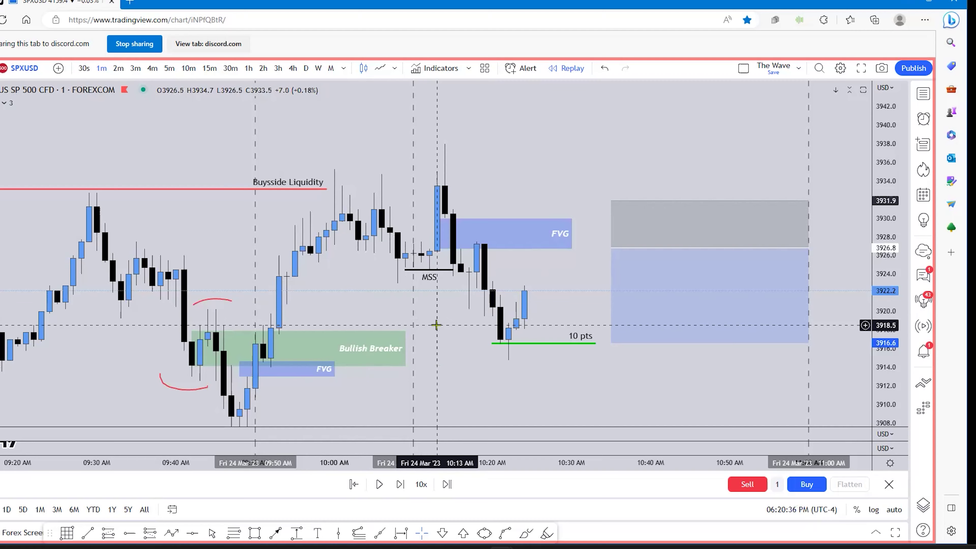
{"action": "mouse_move", "coordinate": [436, 325]}
{"action": "left_mouse_down"}
{"action": "mouse_move", "coordinate": [411, 312]}
{"action": "mouse_move", "coordinate": [454, 330]}
{"action": "left_mouse_up"}
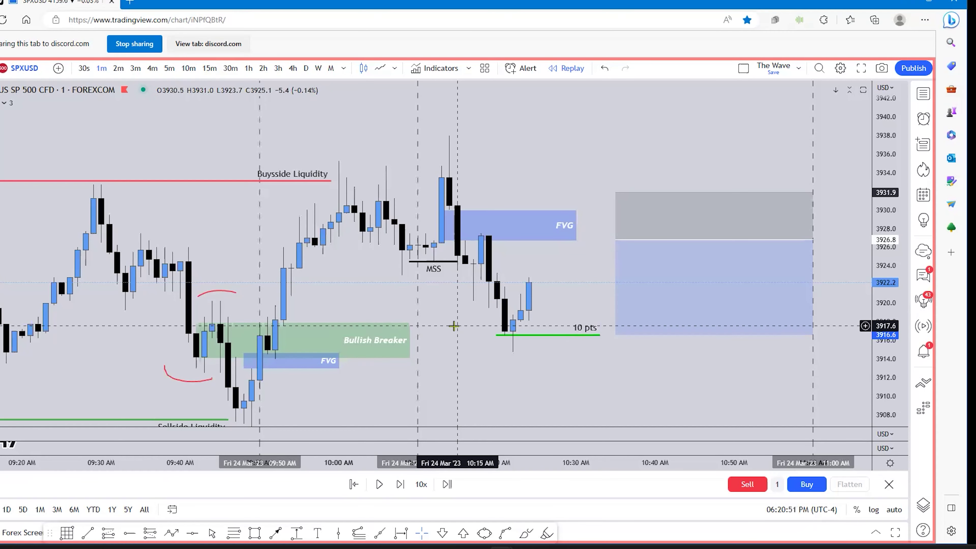
{"action": "left_click", "coordinate": [339, 536]}
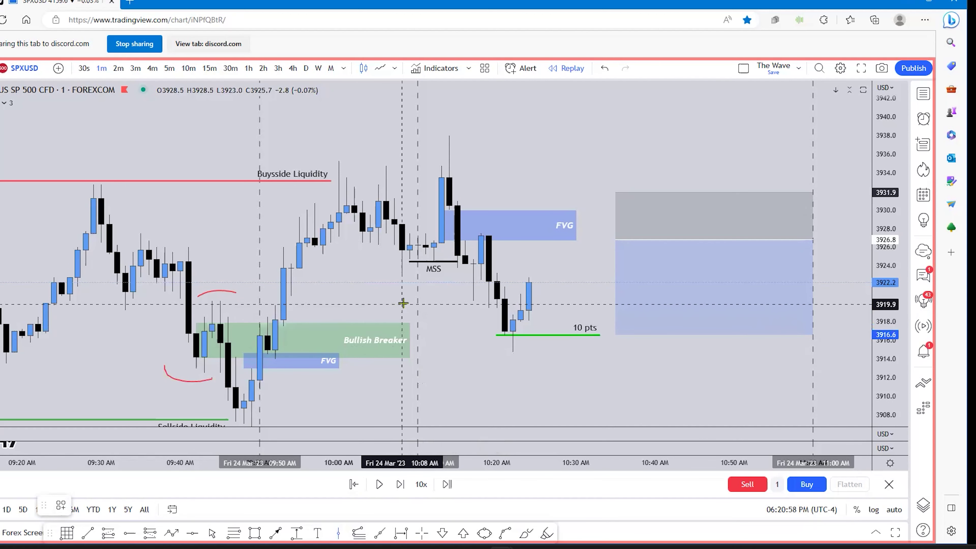
{"action": "left_click", "coordinate": [404, 291]}
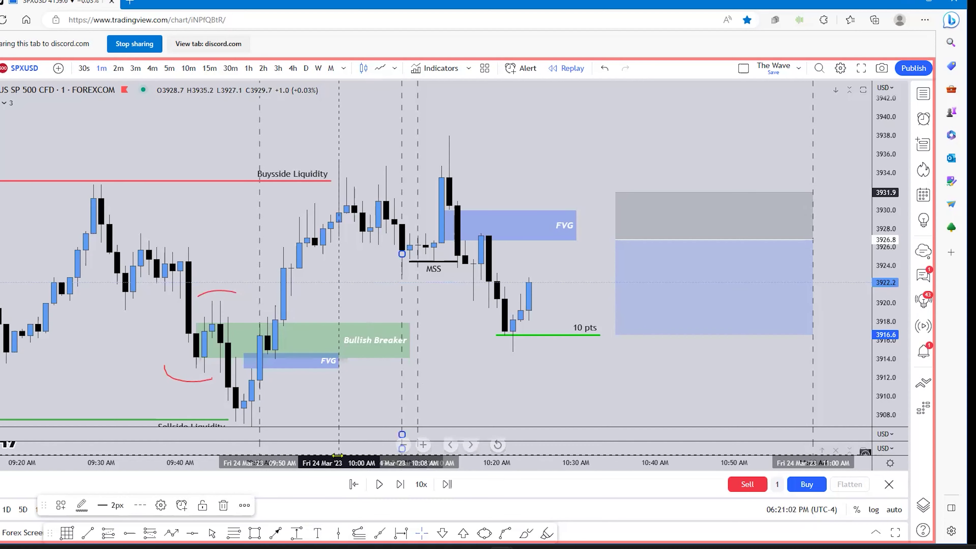
Examine the candles between the 10:08 and 10:10 vertical lines, the MSS and FVG, and the start of the Silver Bullet Window.
{"action": "left_click_drag", "start_coordinate": [459, 402], "coordinate": [437, 313]}
{"action": "left_click", "coordinate": [362, 353]}
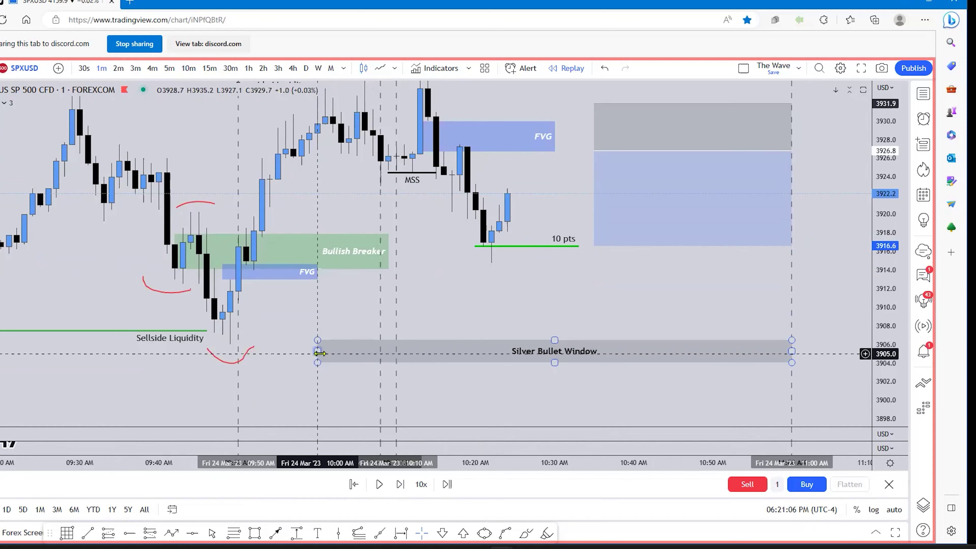
{"action": "left_click", "coordinate": [469, 259]}
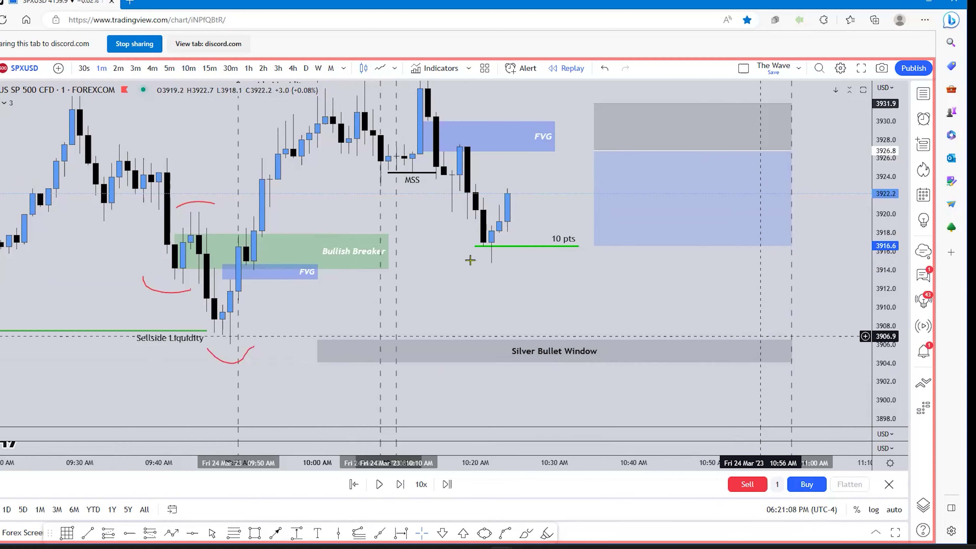
{"action": "left_click_drag", "start_coordinate": [434, 263], "coordinate": [441, 313]}
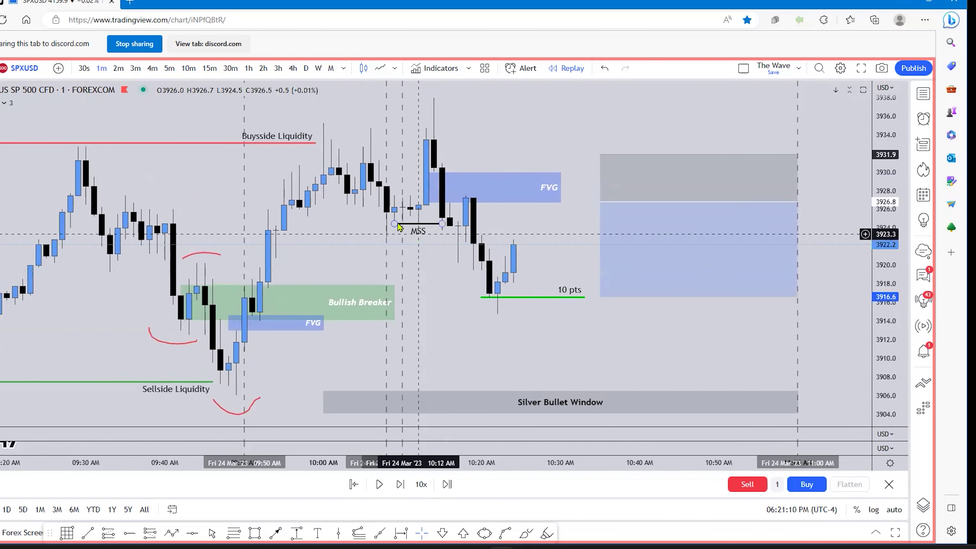
{"action": "left_click", "coordinate": [387, 216]}
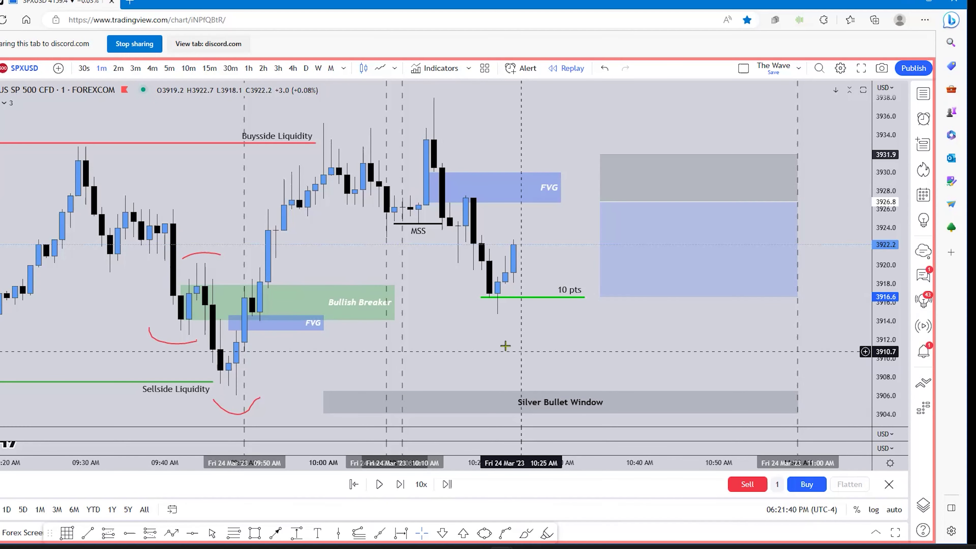
{"action": "left_click", "coordinate": [387, 339]}
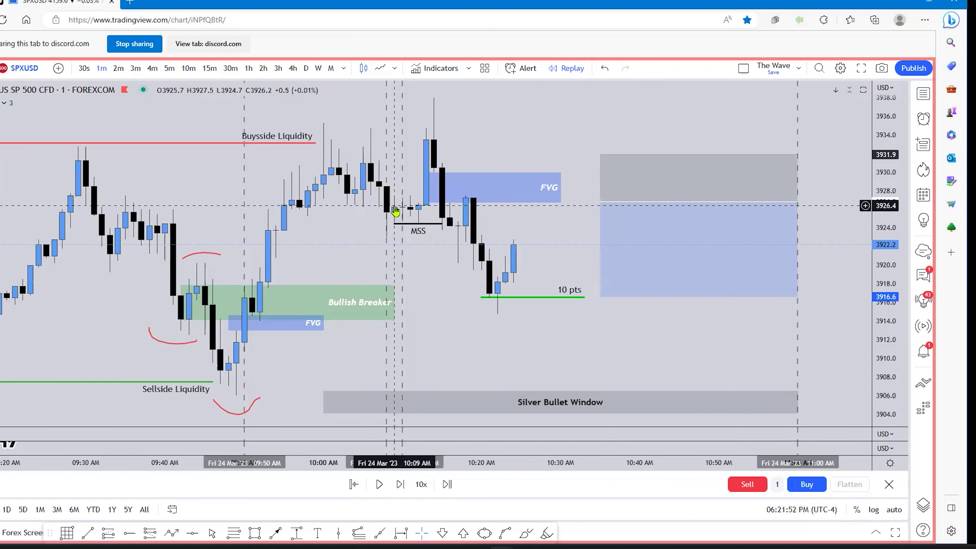
{"action": "left_click", "coordinate": [428, 181]}
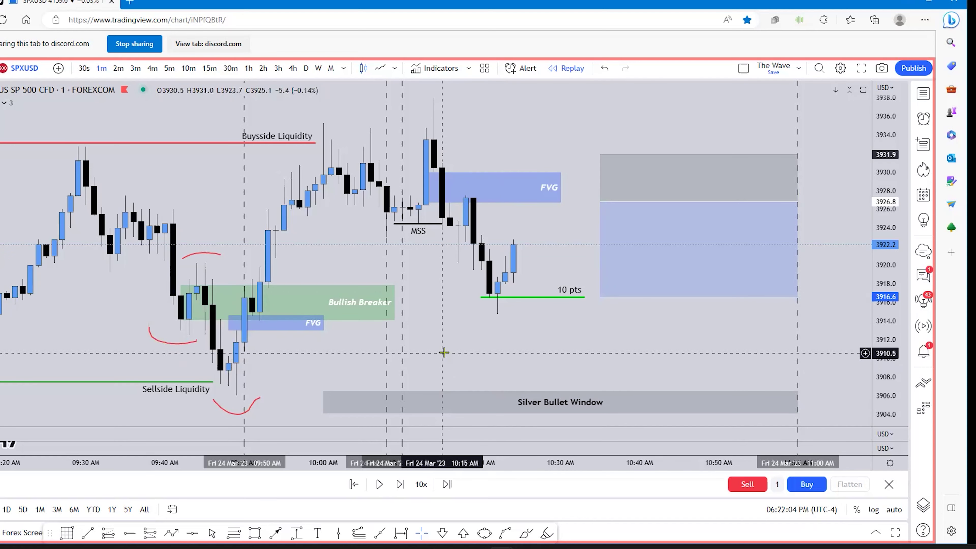
{"action": "left_click_drag", "start_coordinate": [443, 349], "coordinate": [410, 356]}
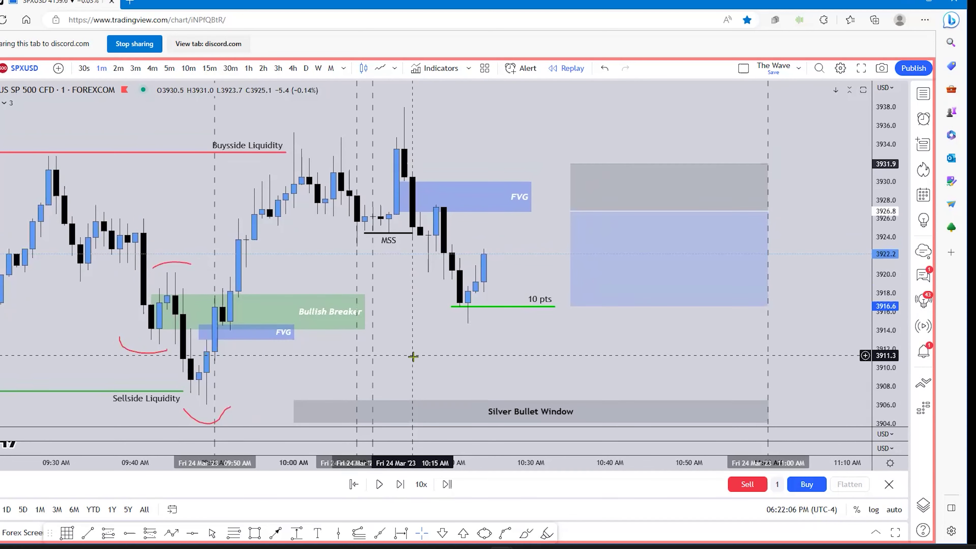
{"action": "scroll", "coordinate": [412, 359], "scroll_direction": "down", "scroll_amount": 1}
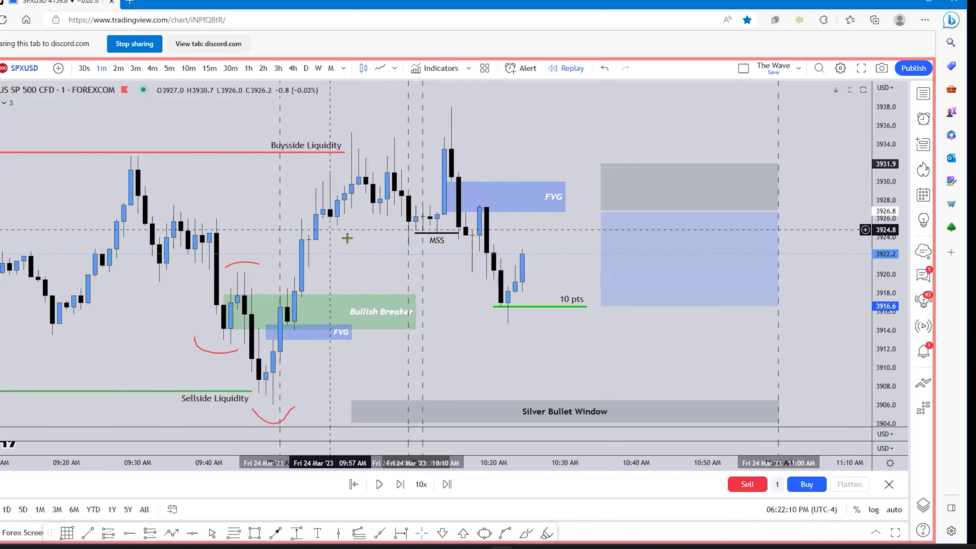
Maximize the saved SPXUSD chart image and mark the swing low near 03:20 PM and the swing high before it with red arcs.
{"action": "left_click_drag", "start_coordinate": [348, 235], "coordinate": [419, 313]}
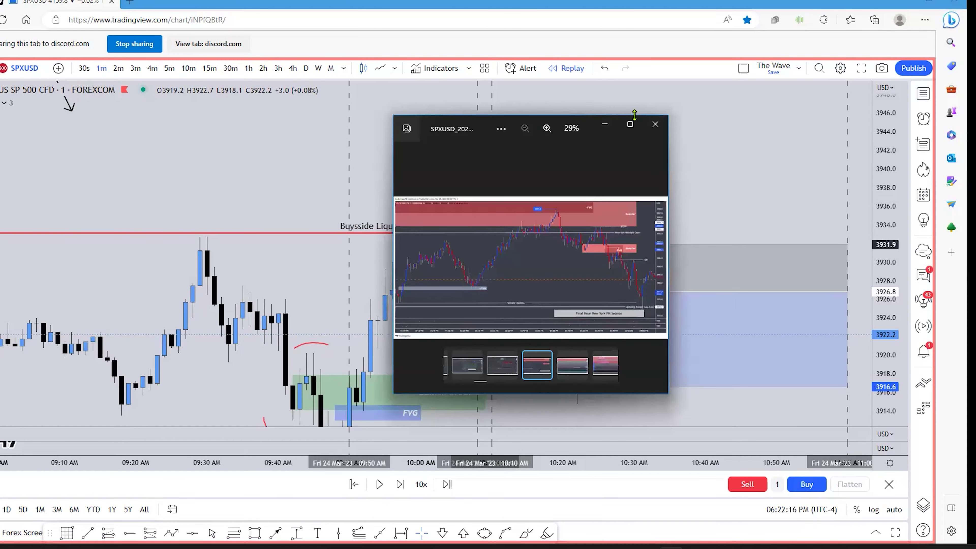
{"action": "left_click", "coordinate": [630, 122]}
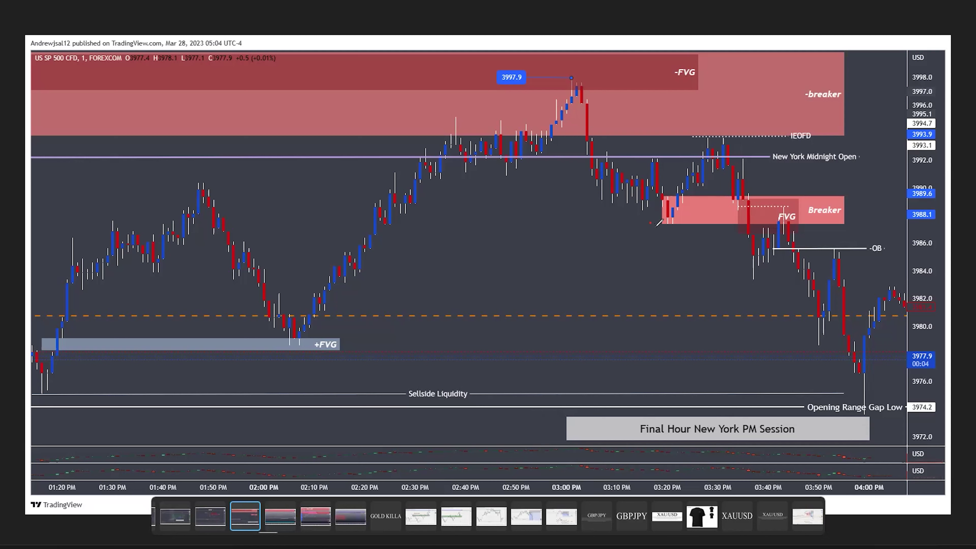
{"action": "left_click_drag", "start_coordinate": [656, 227], "coordinate": [681, 230]}
{"action": "left_click_drag", "start_coordinate": [636, 164], "coordinate": [667, 153]}
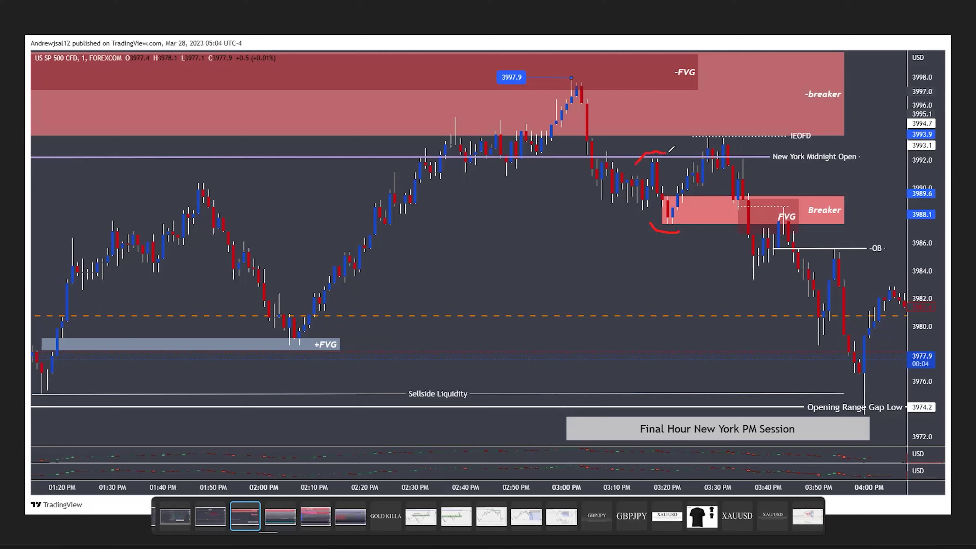